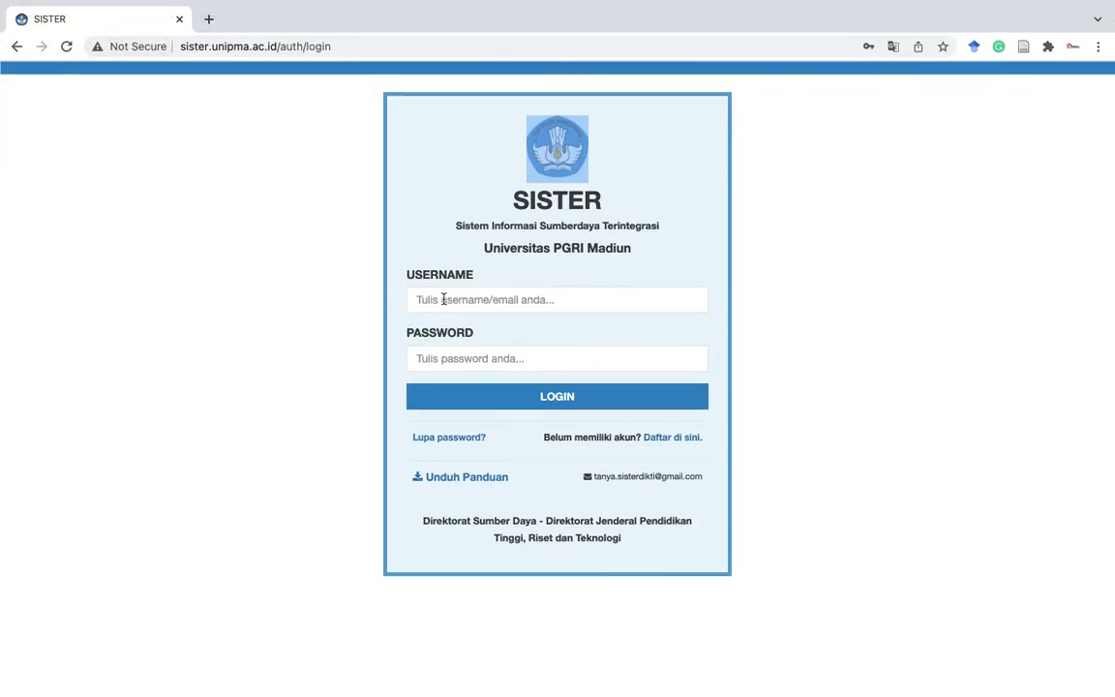
Log in to SISTER with the account username and password
{"action": "left_click", "coordinate": [443, 299]}
{"action": "left_click", "coordinate": [462, 334]}
{"action": "left_click", "coordinate": [476, 399]}
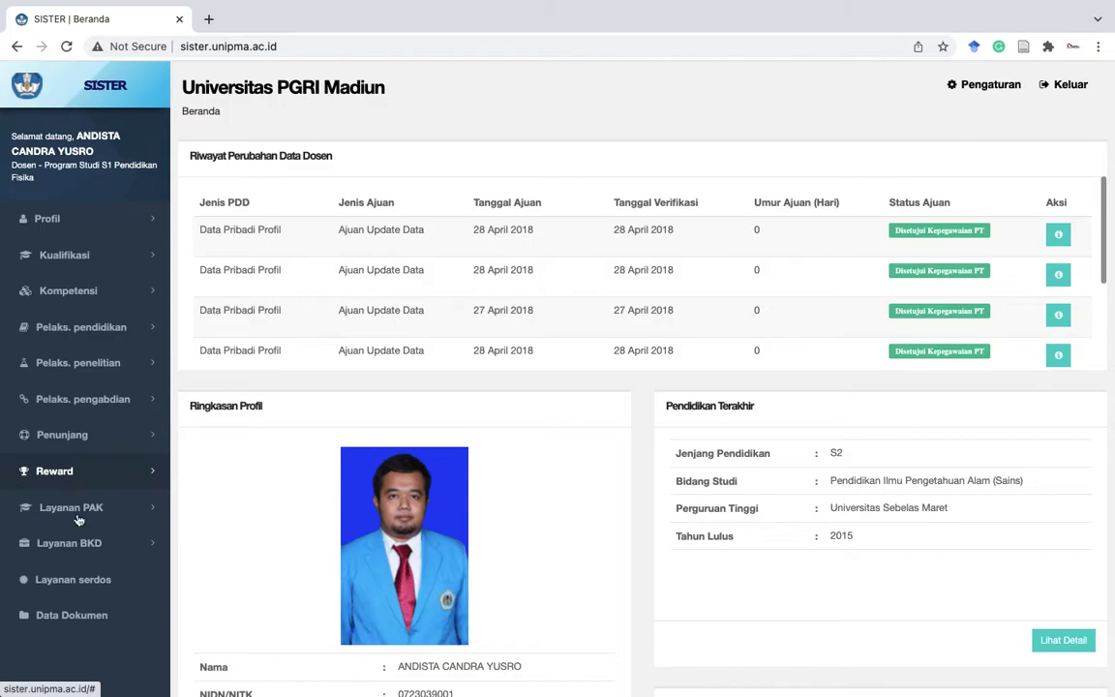
Open the Laporan Kinerja for semester 2021/2022 Ganjil from the BKD service's activity recap
{"action": "left_click", "coordinate": [73, 542]}
{"action": "left_click", "coordinate": [121, 574]}
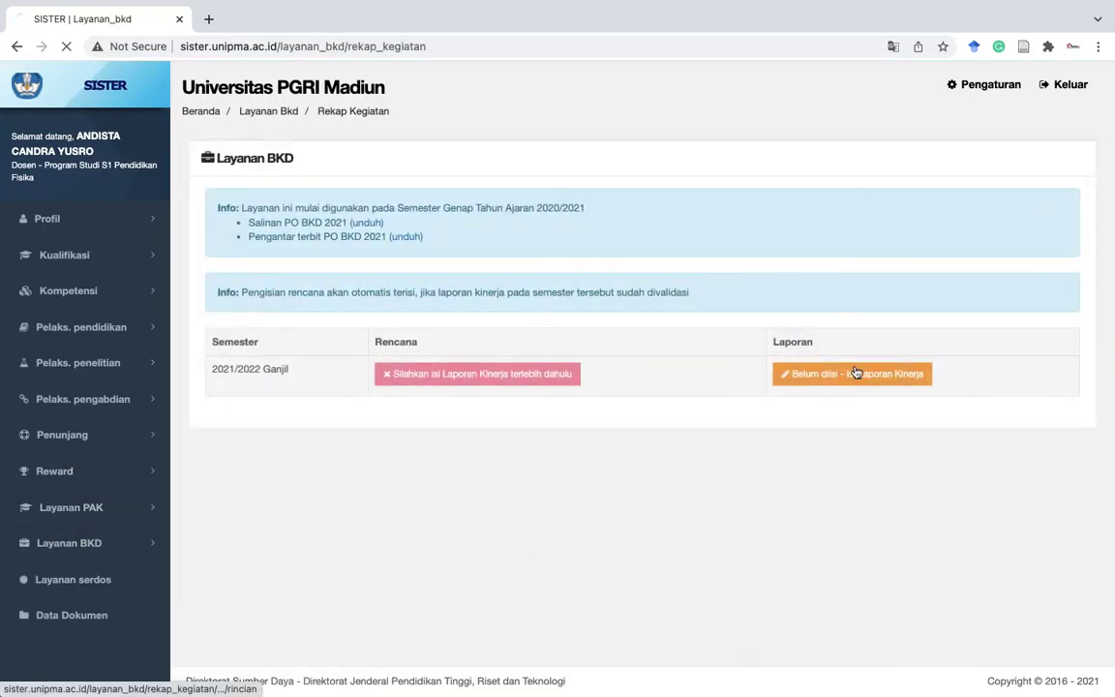
{"action": "left_click", "coordinate": [856, 373]}
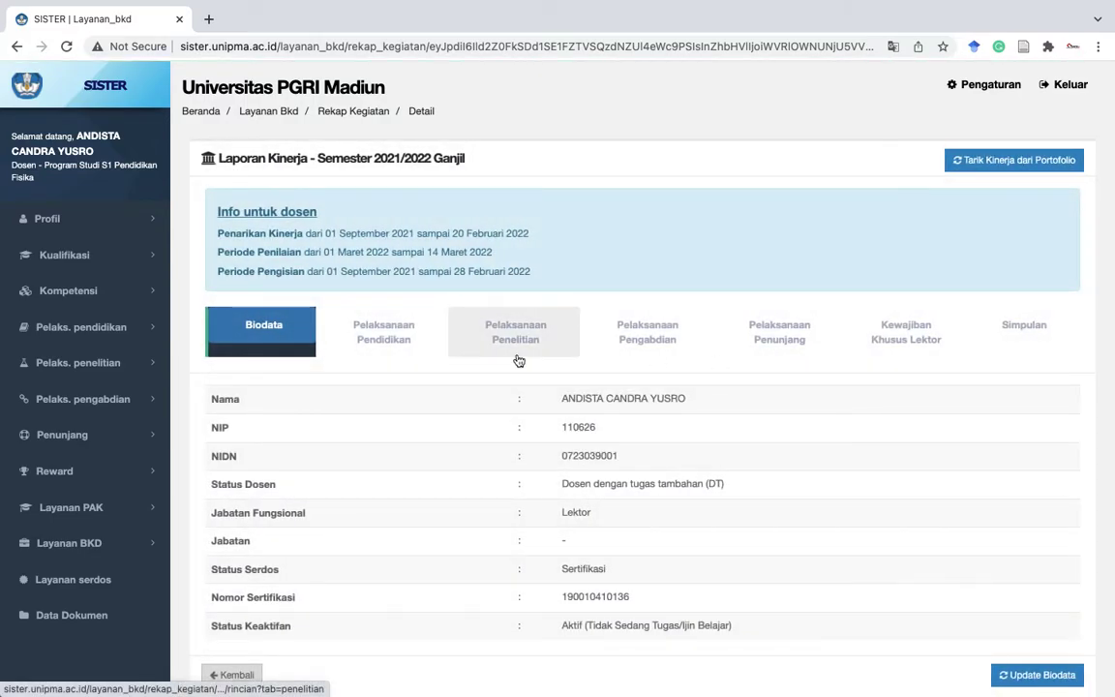
Open the report's Pelaksanaan Pendidikan section and examine the diklat and teaching activities with their source menus
{"action": "left_click", "coordinate": [388, 358]}
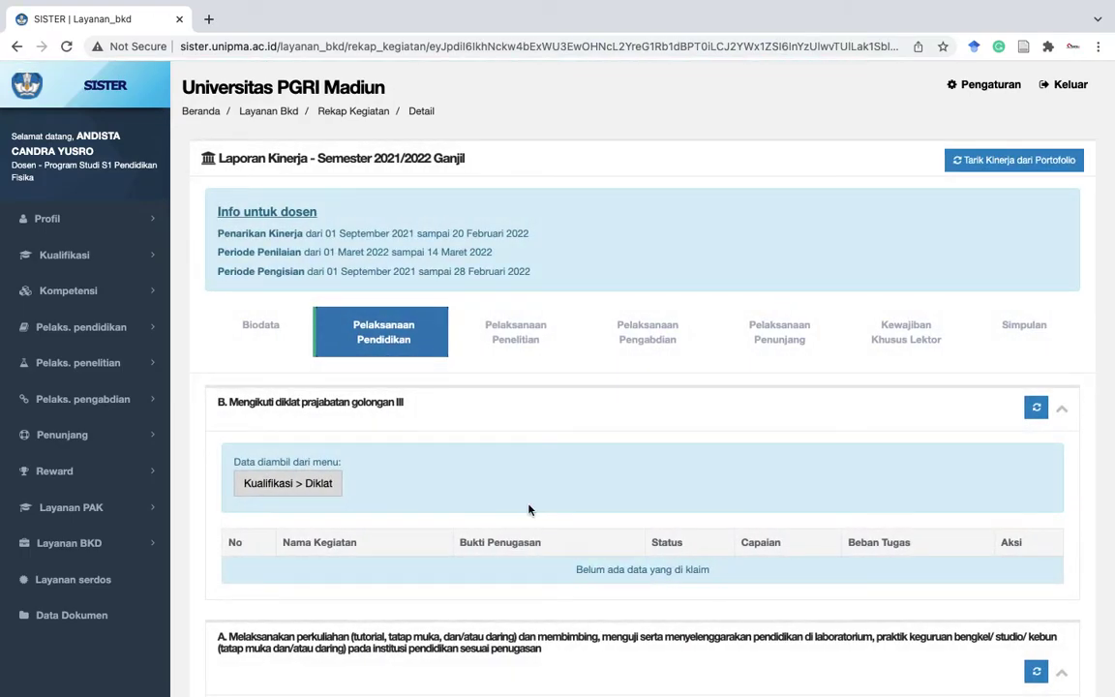
{"action": "scroll", "coordinate": [529, 509], "scroll_direction": "down", "scroll_amount": 3}
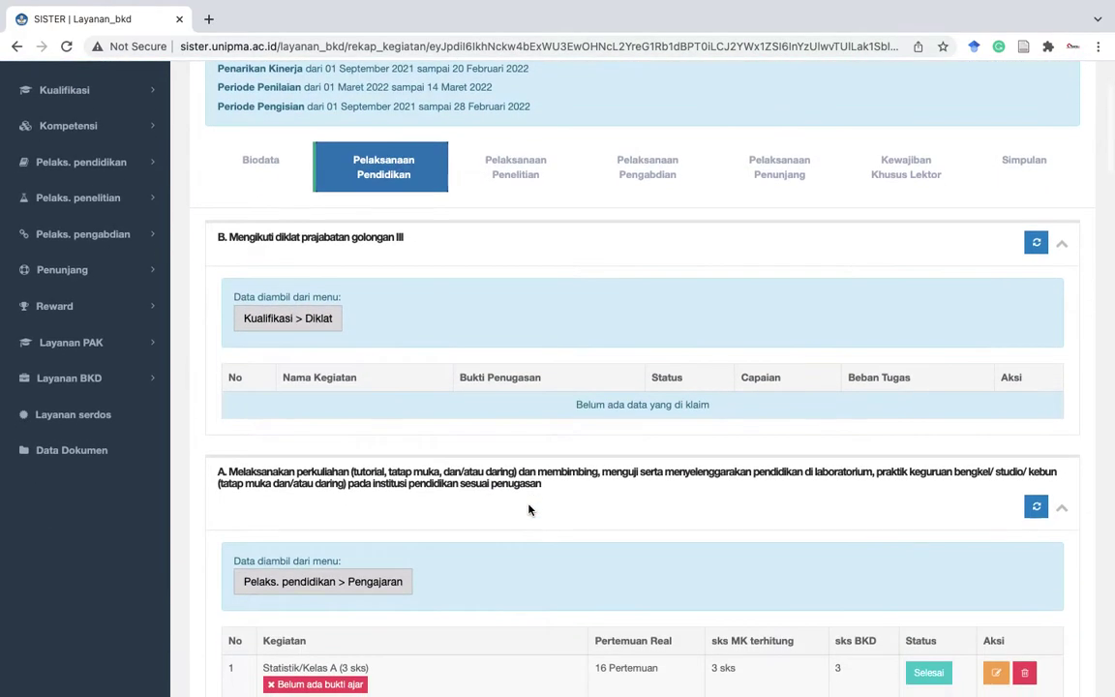
{"action": "scroll", "coordinate": [529, 509], "scroll_direction": "up", "scroll_amount": 2}
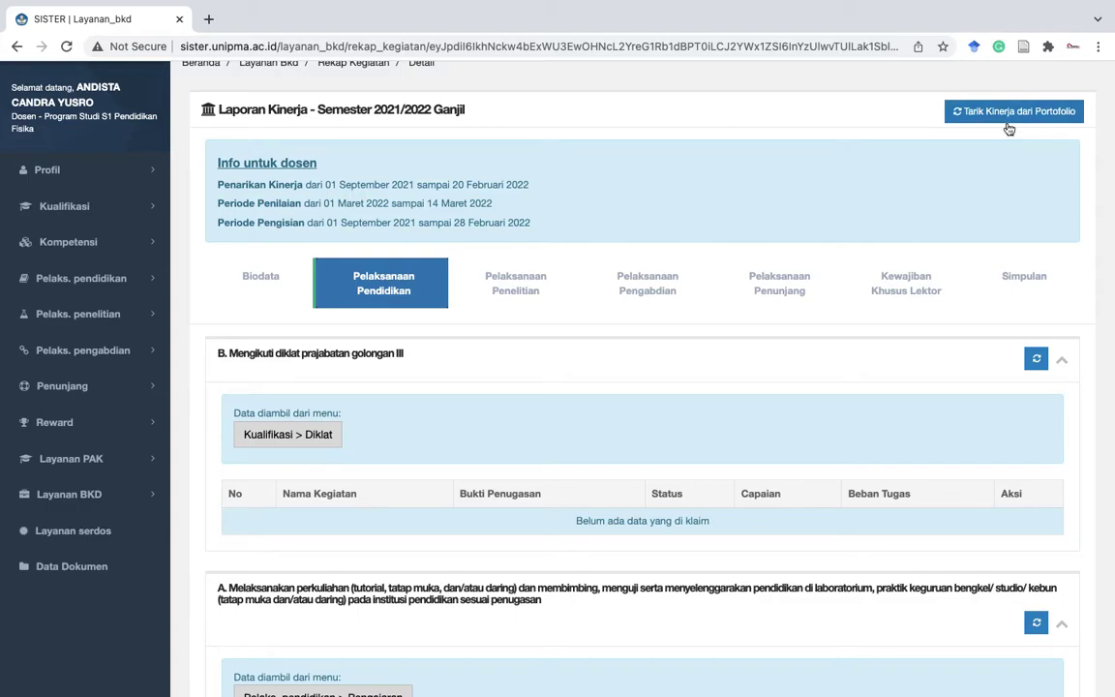
{"action": "scroll", "coordinate": [973, 280], "scroll_direction": "down", "scroll_amount": 5}
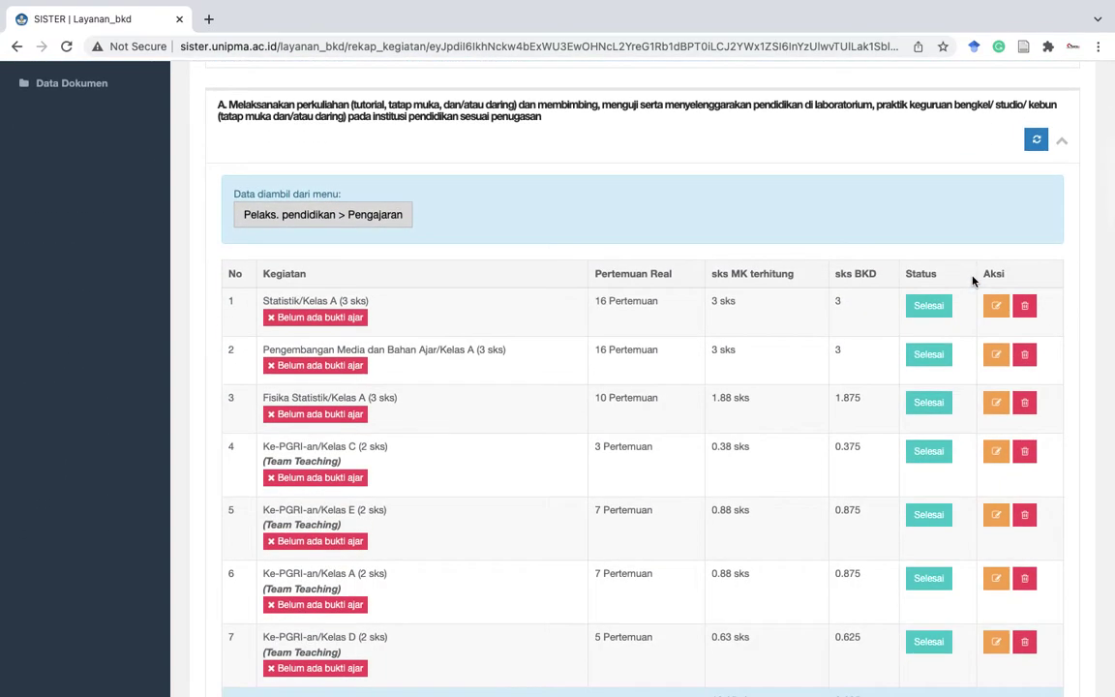
{"action": "scroll", "coordinate": [973, 280], "scroll_direction": "down", "scroll_amount": 5}
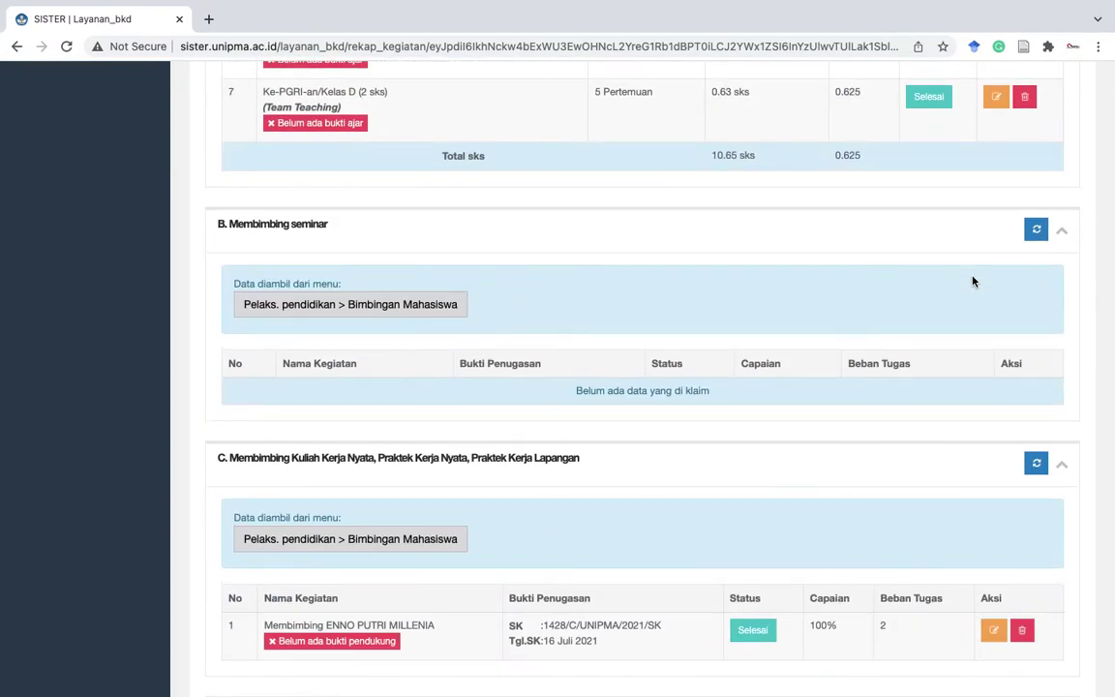
{"action": "scroll", "coordinate": [972, 282], "scroll_direction": "down", "scroll_amount": 1}
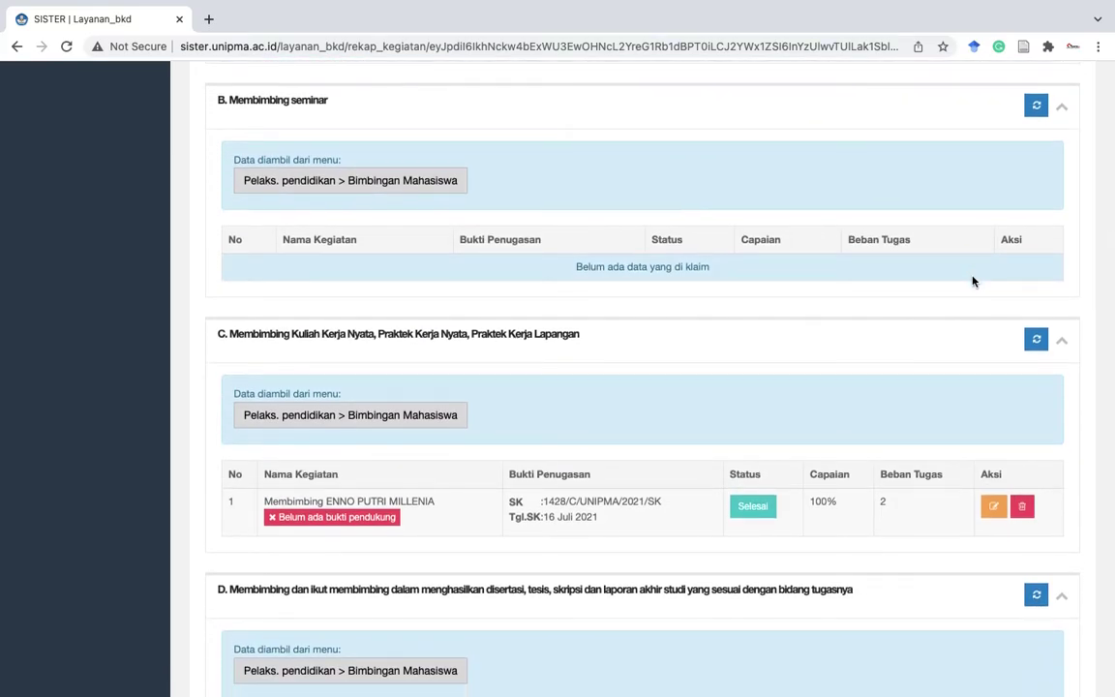
Examine the remaining education categories, from fieldwork and thesis supervision through teaching materials to university leadership positions, then return to the teaching list
{"action": "scroll", "coordinate": [973, 280], "scroll_direction": "down", "scroll_amount": 2}
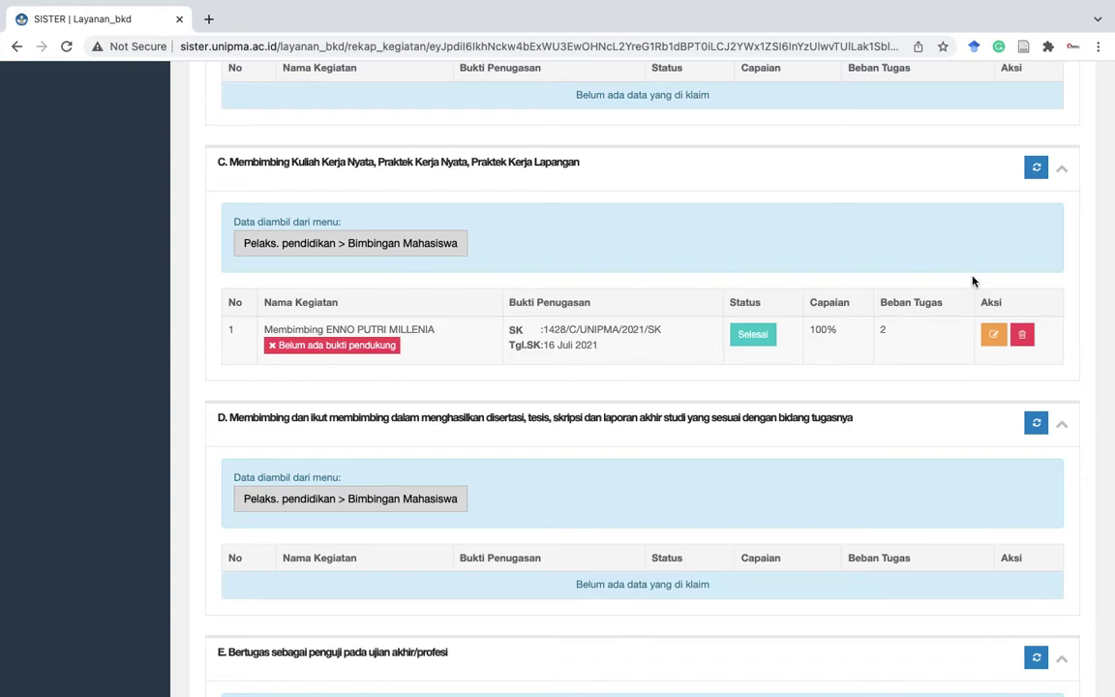
{"action": "scroll", "coordinate": [972, 281], "scroll_direction": "down", "scroll_amount": 2}
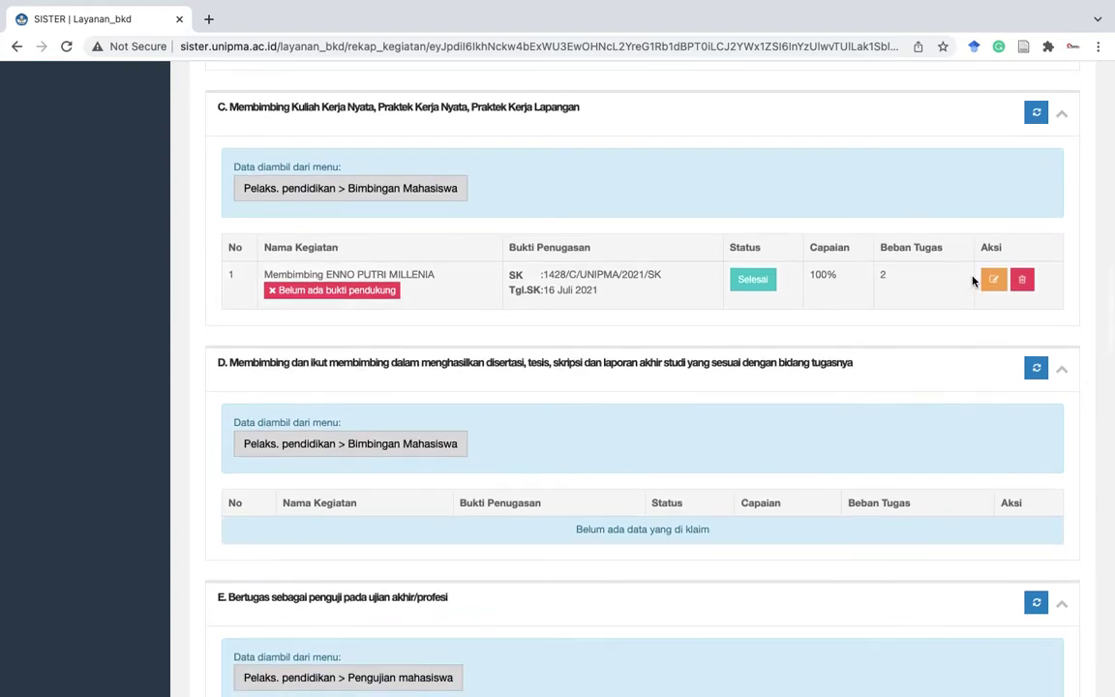
{"action": "scroll", "coordinate": [973, 282], "scroll_direction": "down", "scroll_amount": 3}
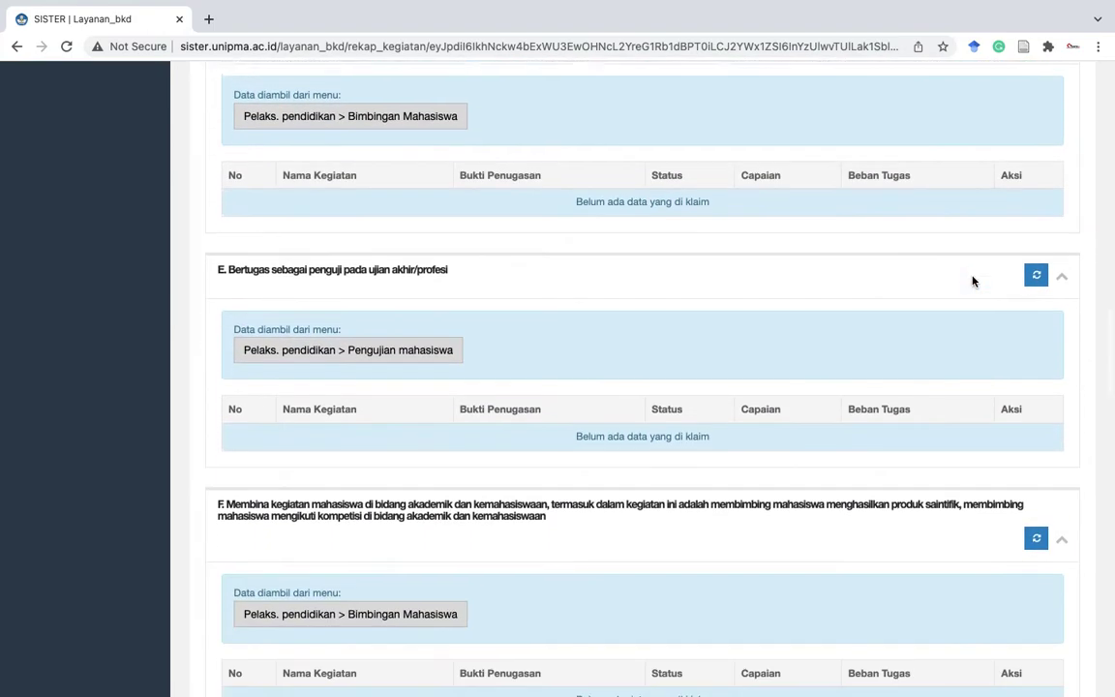
{"action": "scroll", "coordinate": [972, 280], "scroll_direction": "down", "scroll_amount": 1}
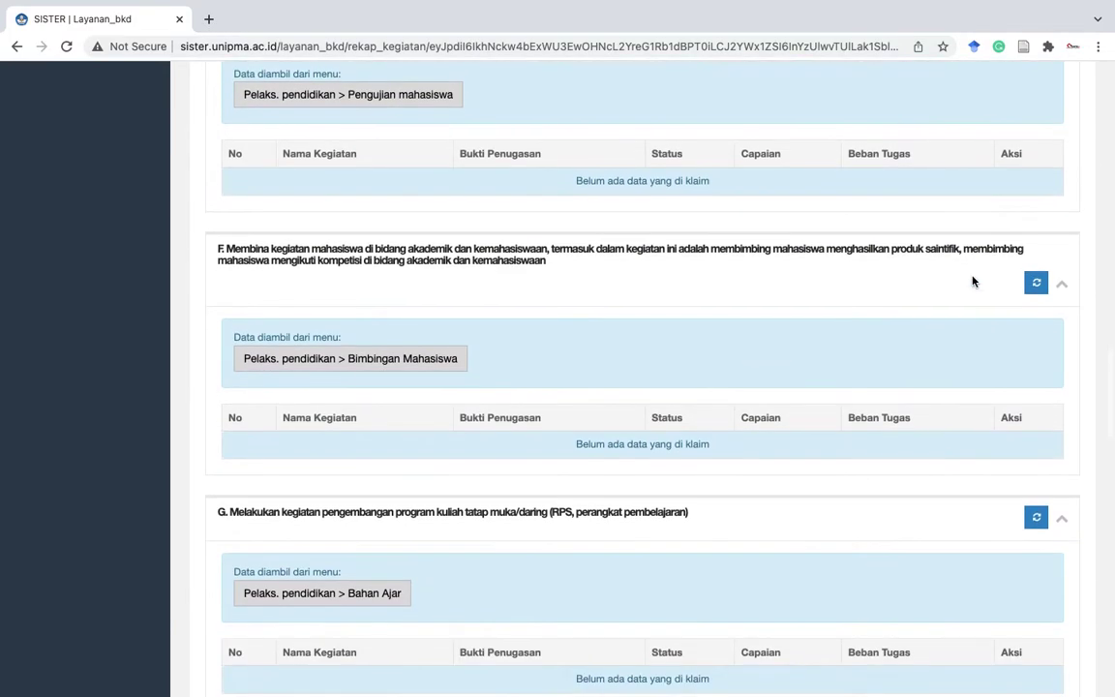
{"action": "scroll", "coordinate": [973, 281], "scroll_direction": "down", "scroll_amount": 1}
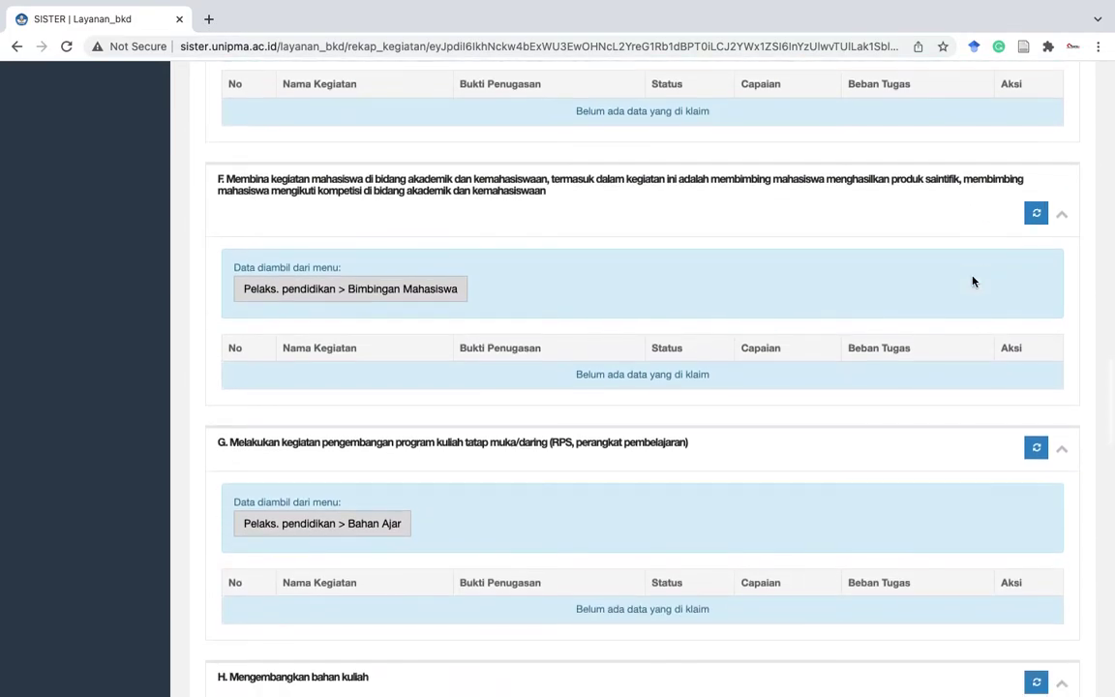
{"action": "scroll", "coordinate": [972, 281], "scroll_direction": "down", "scroll_amount": 3}
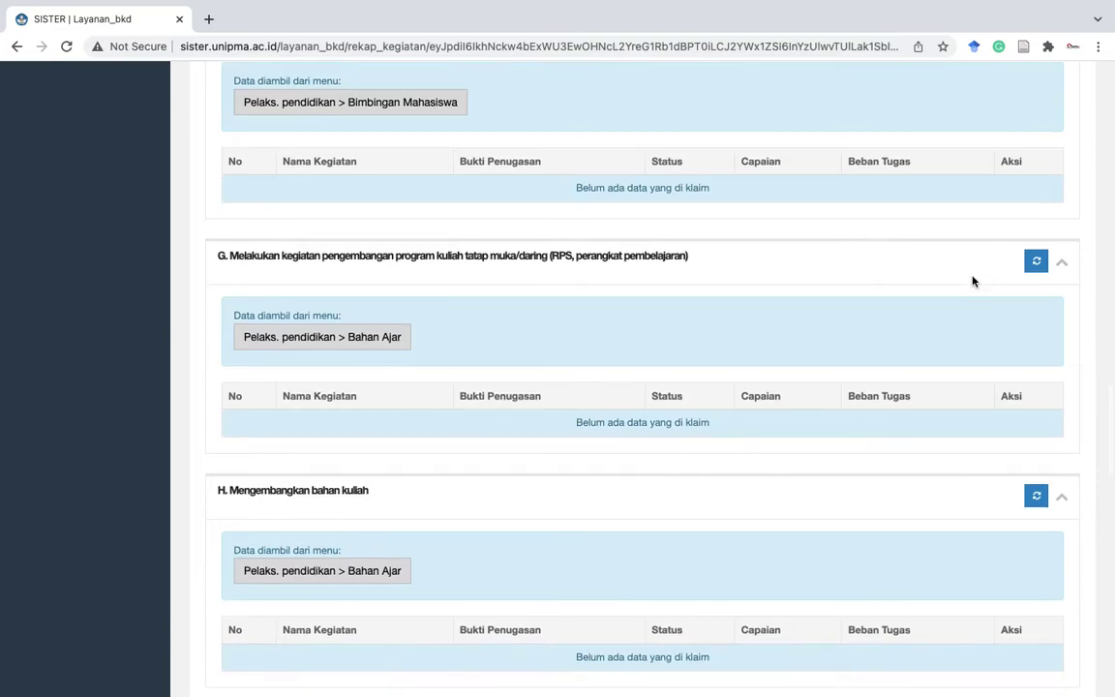
{"action": "scroll", "coordinate": [972, 281], "scroll_direction": "down", "scroll_amount": 5}
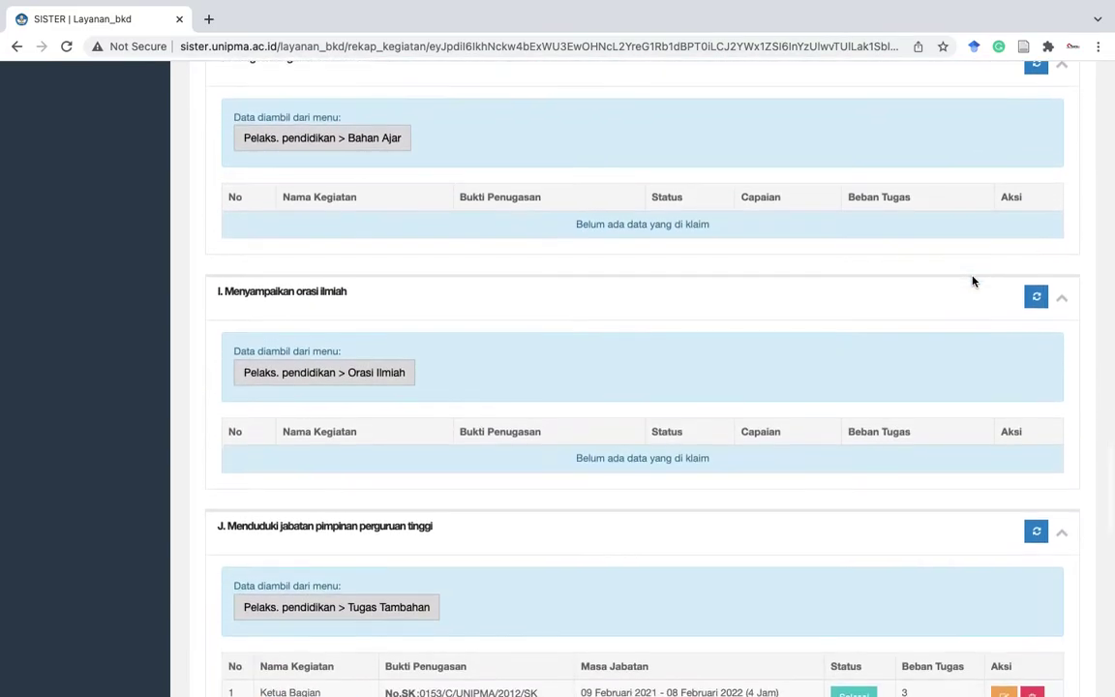
{"action": "scroll", "coordinate": [973, 281], "scroll_direction": "down", "scroll_amount": 1}
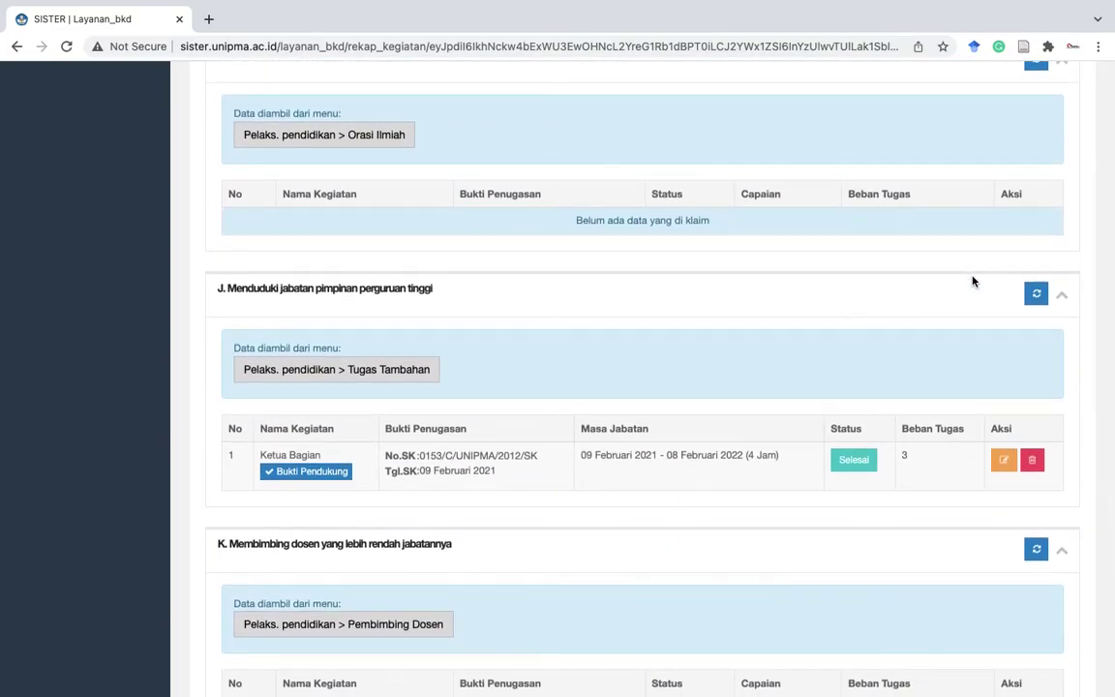
{"action": "scroll", "coordinate": [973, 281], "scroll_direction": "down", "scroll_amount": 2}
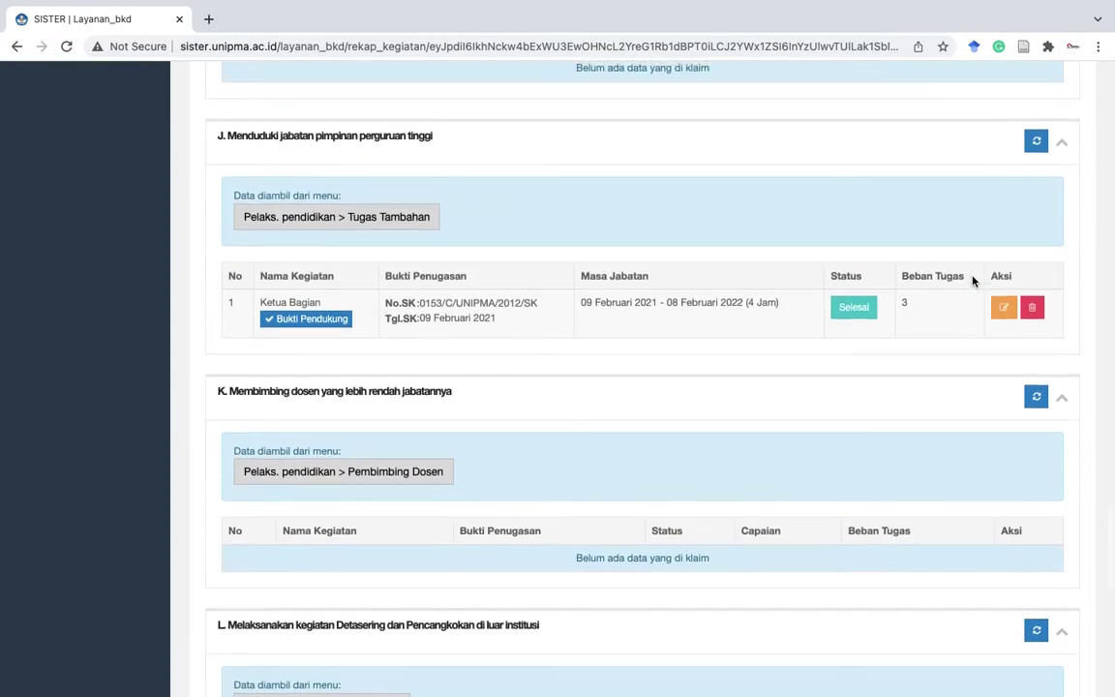
{"action": "scroll", "coordinate": [972, 281], "scroll_direction": "up", "scroll_amount": 10}
{"action": "scroll", "coordinate": [973, 281], "scroll_direction": "up", "scroll_amount": 20}
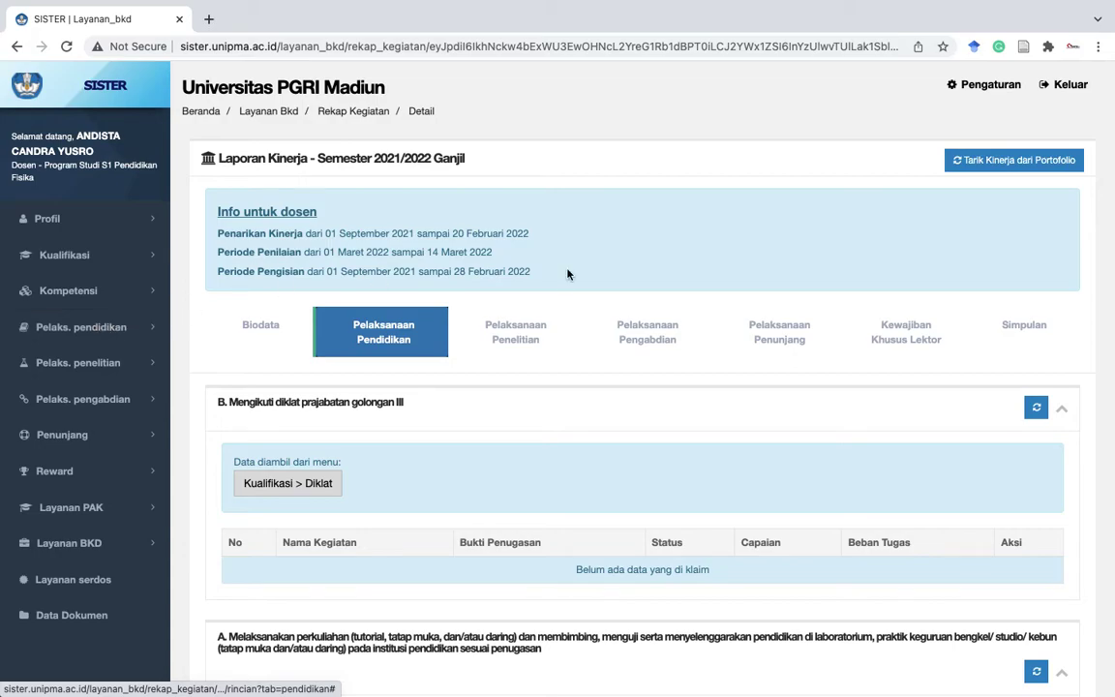
{"action": "scroll", "coordinate": [851, 489], "scroll_direction": "down", "scroll_amount": 3}
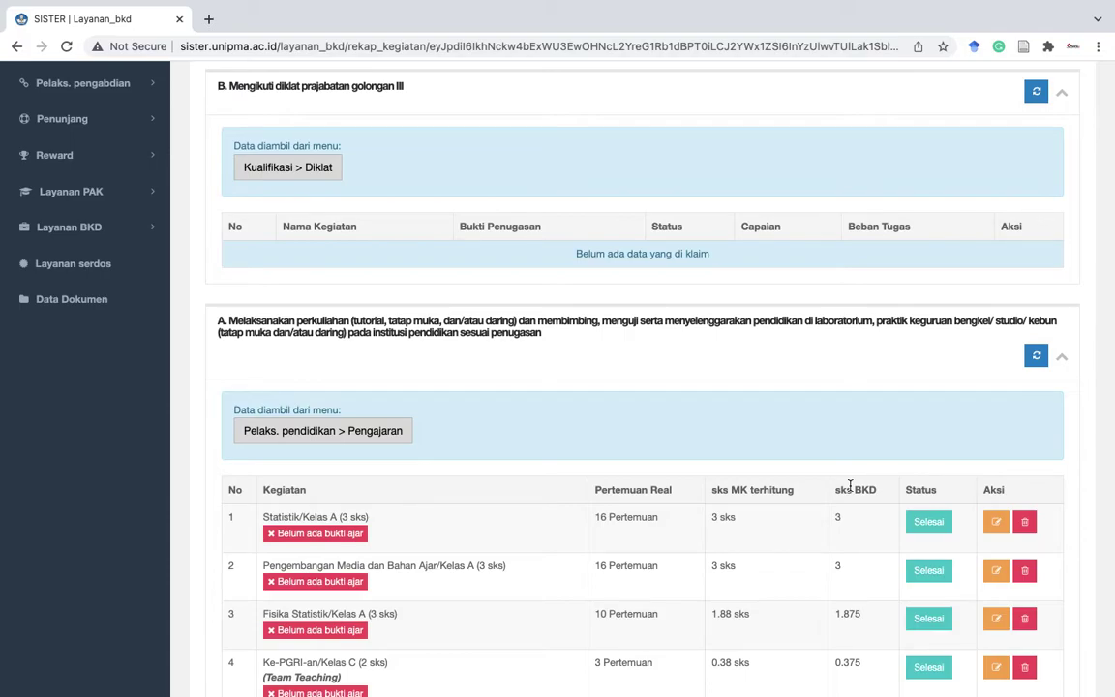
{"action": "scroll", "coordinate": [576, 335], "scroll_direction": "up", "scroll_amount": 2}
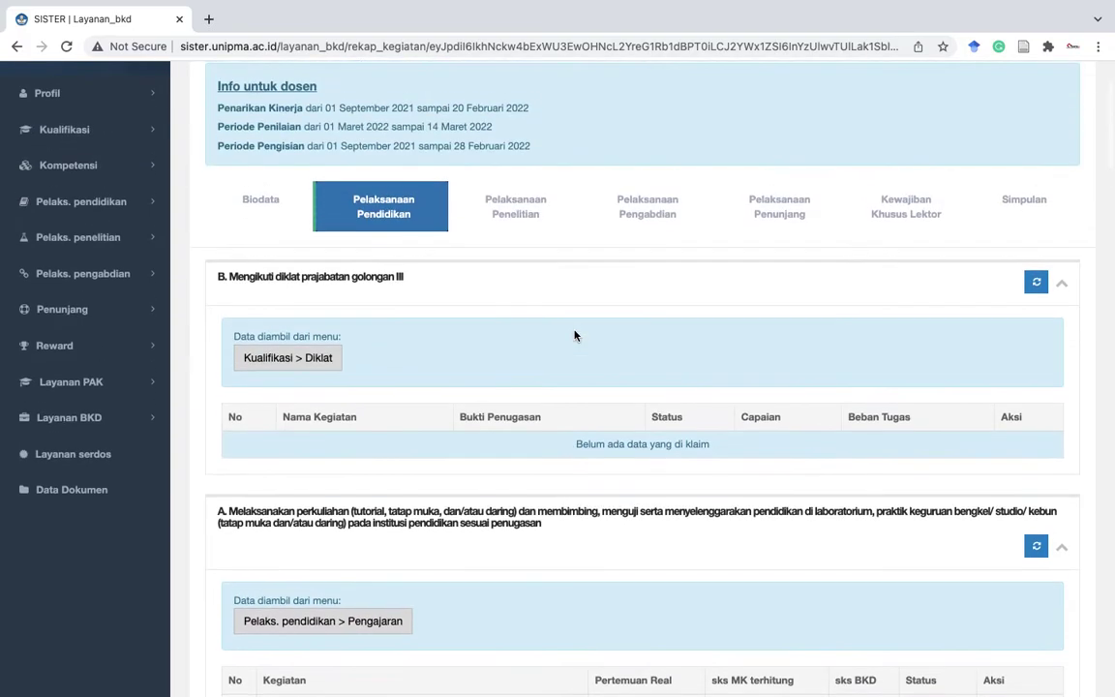
Open the Pelaksanaan Penelitian section and examine the claimed scientific works and disseminated research results
{"action": "left_click", "coordinate": [501, 213]}
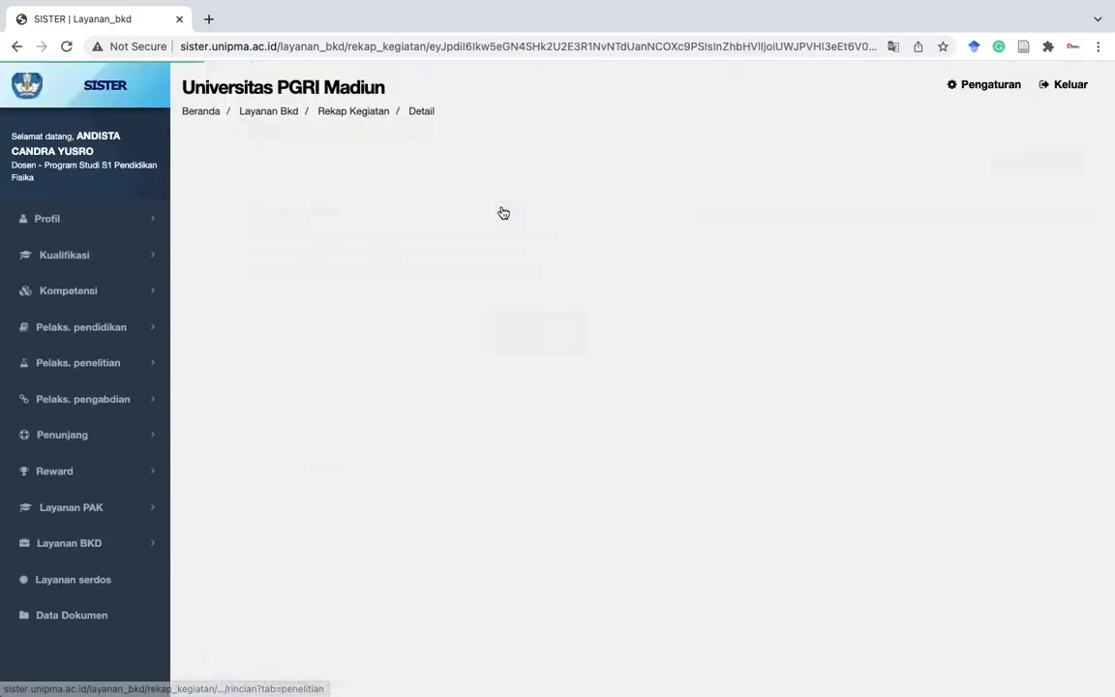
{"action": "scroll", "coordinate": [587, 440], "scroll_direction": "down", "scroll_amount": 1}
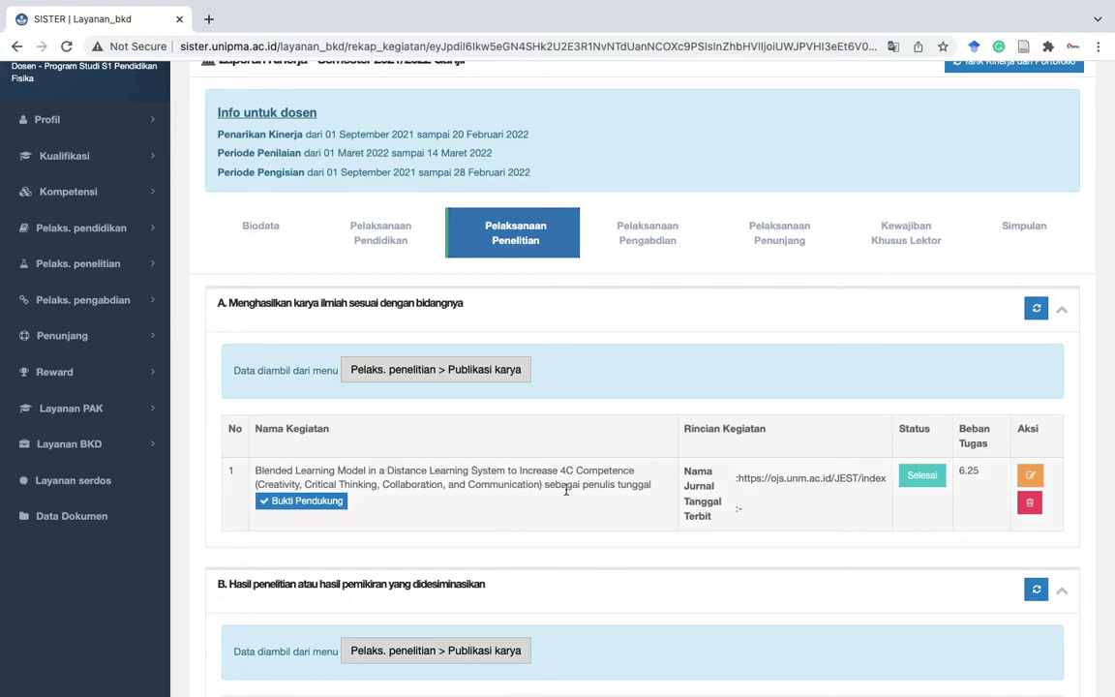
{"action": "scroll", "coordinate": [539, 401], "scroll_direction": "down", "scroll_amount": 3}
{"action": "scroll", "coordinate": [539, 400], "scroll_direction": "down", "scroll_amount": 1}
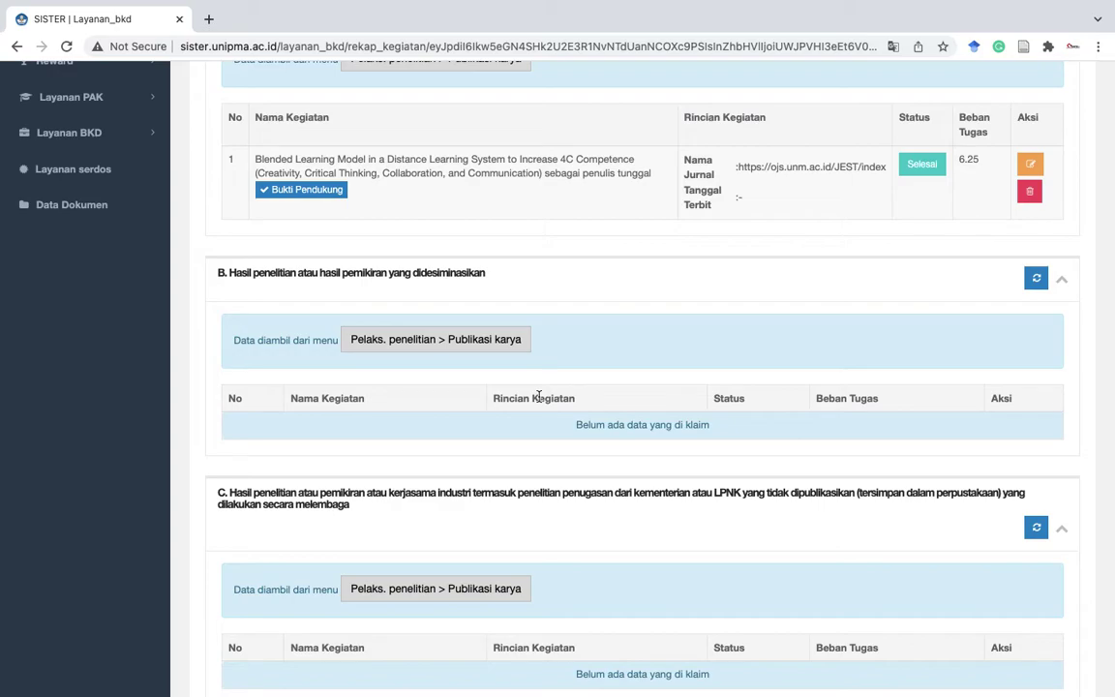
{"action": "scroll", "coordinate": [539, 397], "scroll_direction": "up", "scroll_amount": 5}
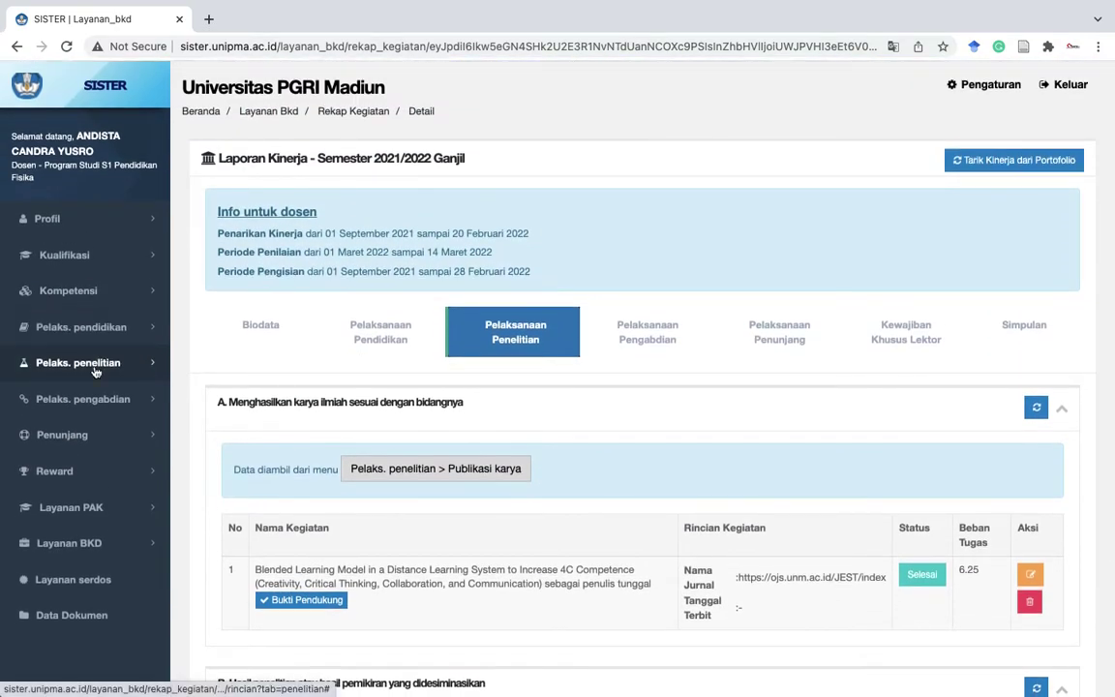
Expand the Pelaks. penelitian options and compare them with the data sources named in each research category
{"action": "left_click", "coordinate": [95, 366]}
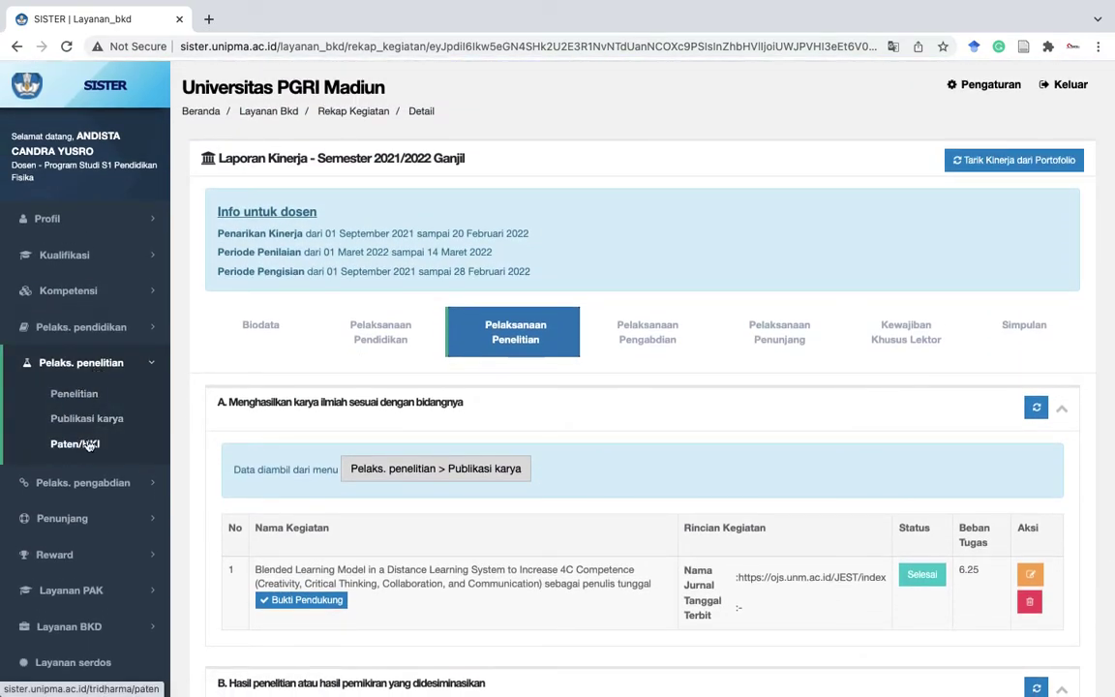
{"action": "scroll", "coordinate": [530, 612], "scroll_direction": "down", "scroll_amount": 7}
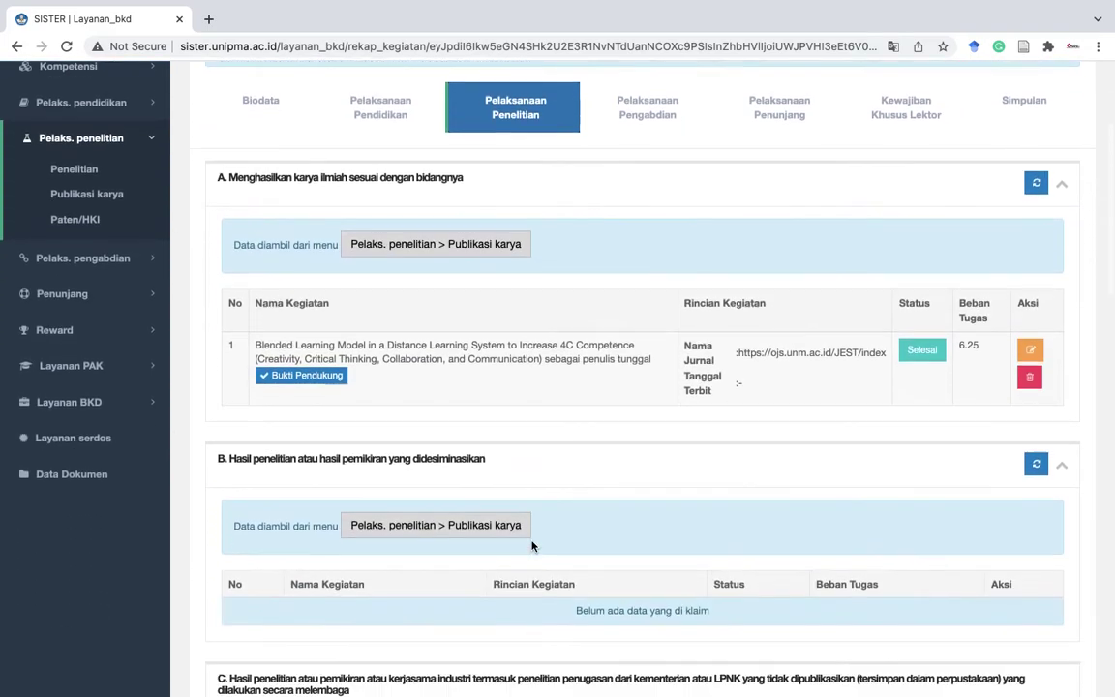
{"action": "scroll", "coordinate": [531, 546], "scroll_direction": "down", "scroll_amount": 2}
{"action": "scroll", "coordinate": [531, 546], "scroll_direction": "up", "scroll_amount": 4}
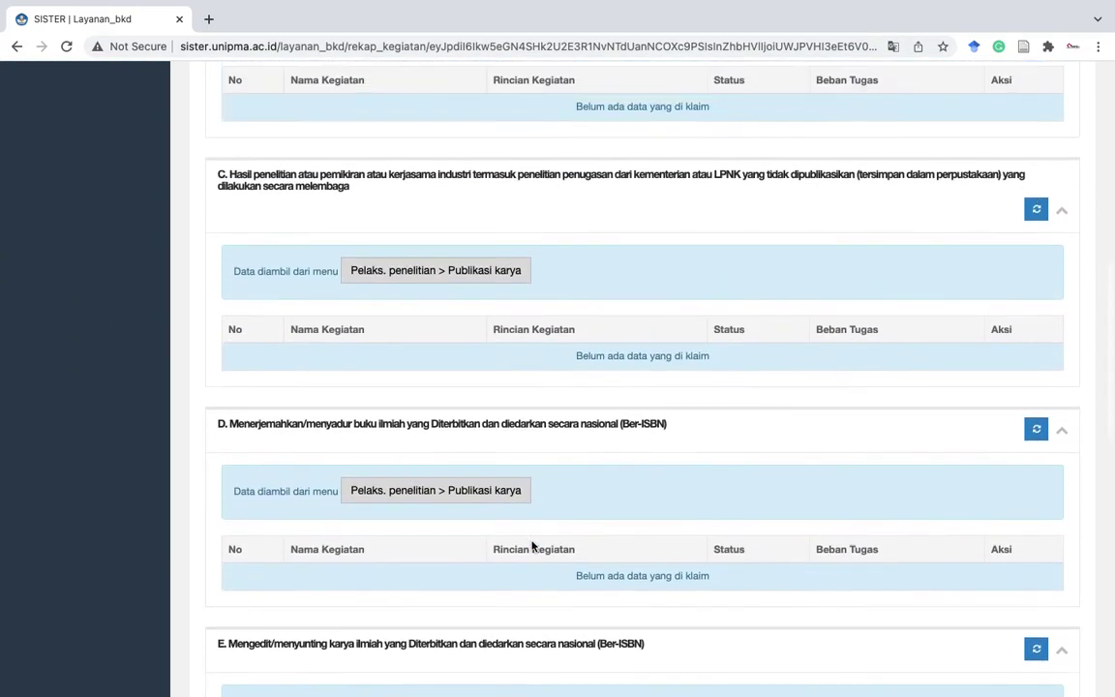
{"action": "scroll", "coordinate": [531, 543], "scroll_direction": "up", "scroll_amount": 4}
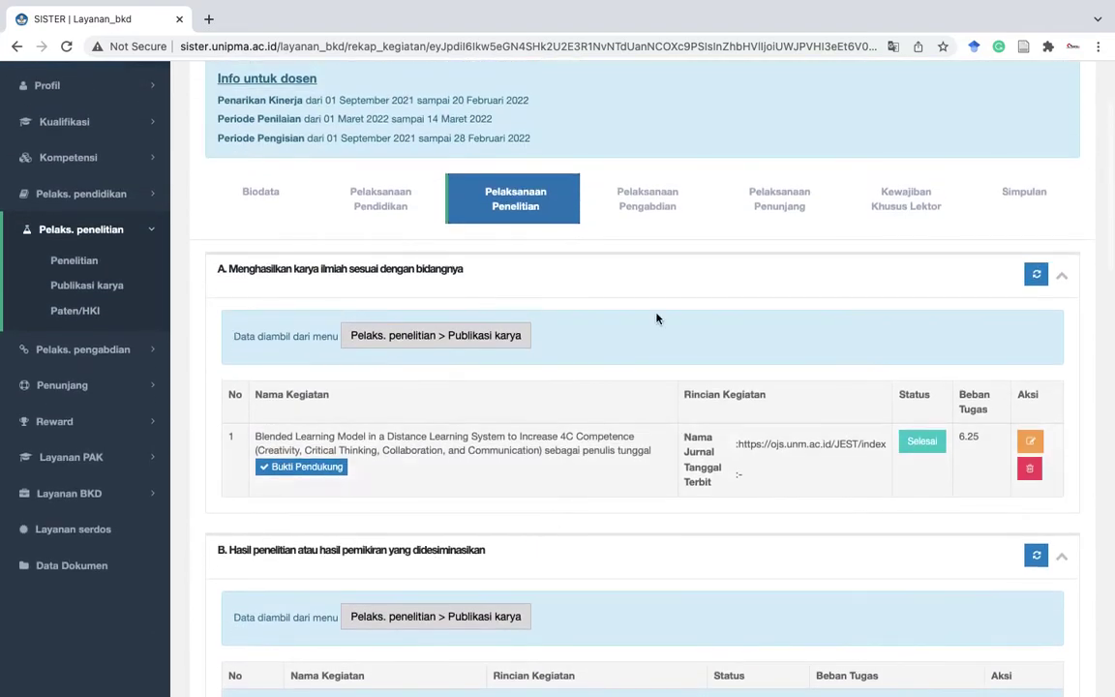
Open the Pelaksanaan Pengabdian section, examine its community service activities and expand the Pelaks. pengabdian options they come from
{"action": "left_click", "coordinate": [658, 214]}
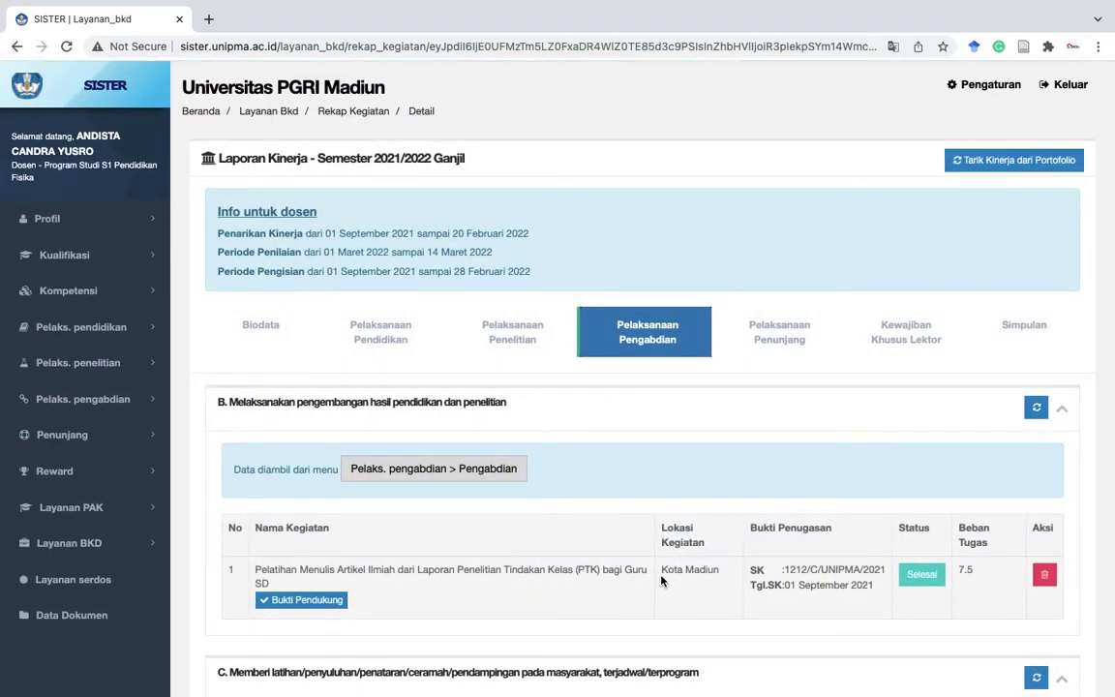
{"action": "scroll", "coordinate": [663, 579], "scroll_direction": "down", "scroll_amount": 2}
{"action": "scroll", "coordinate": [662, 581], "scroll_direction": "down", "scroll_amount": 1}
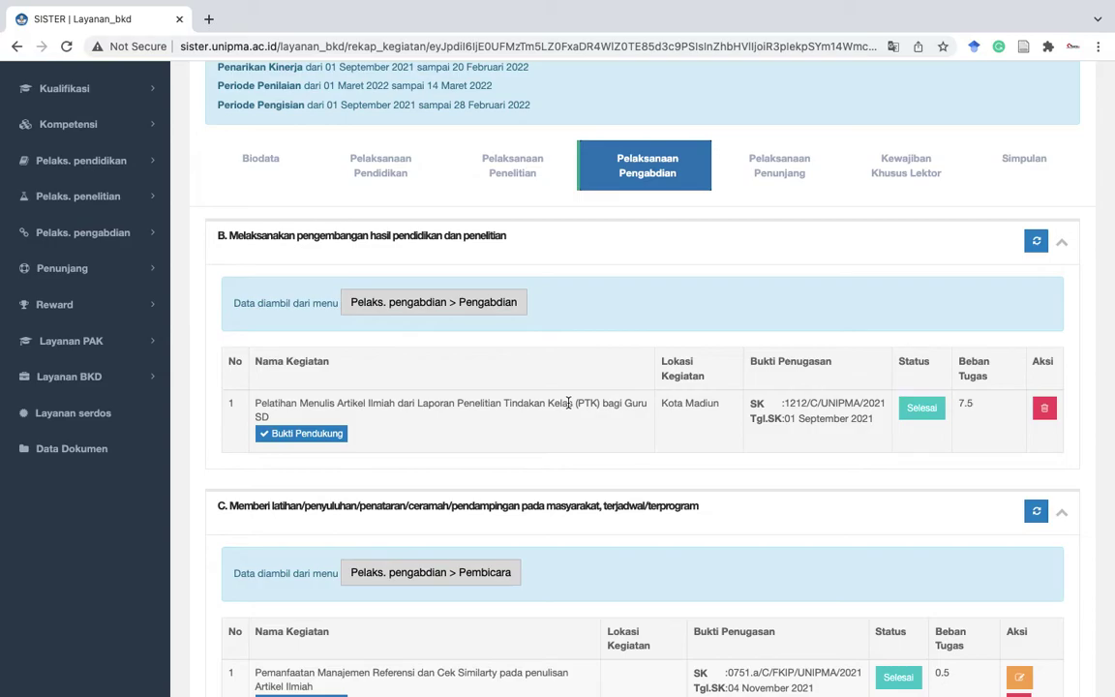
{"action": "scroll", "coordinate": [457, 401], "scroll_direction": "down", "scroll_amount": 1}
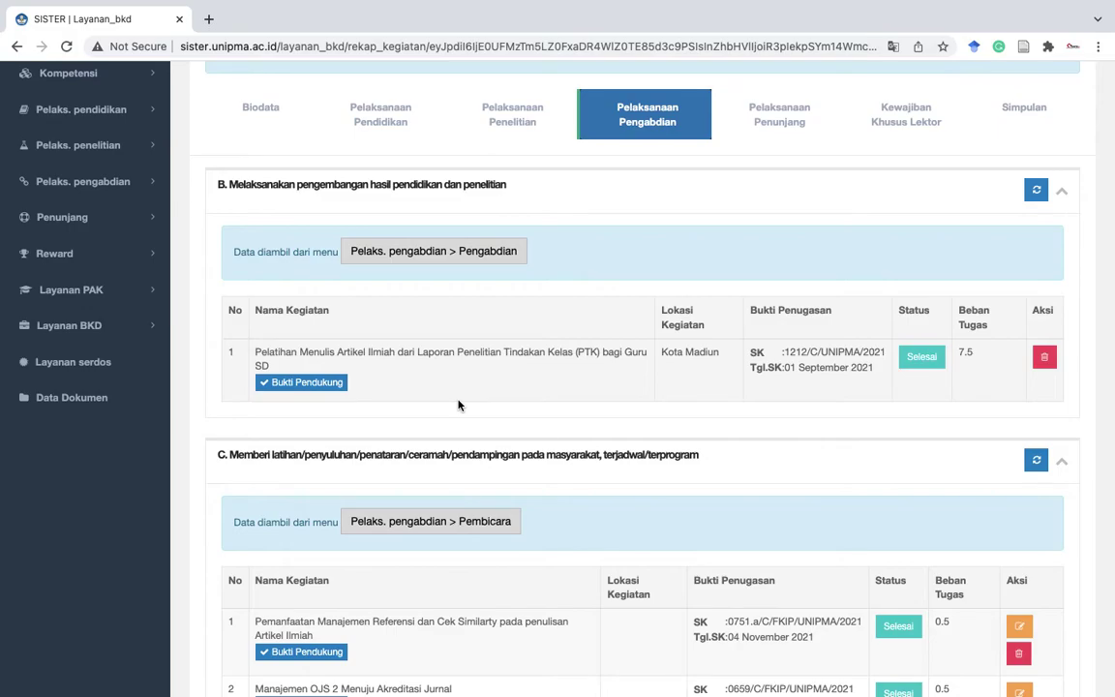
{"action": "scroll", "coordinate": [458, 404], "scroll_direction": "up", "scroll_amount": 2}
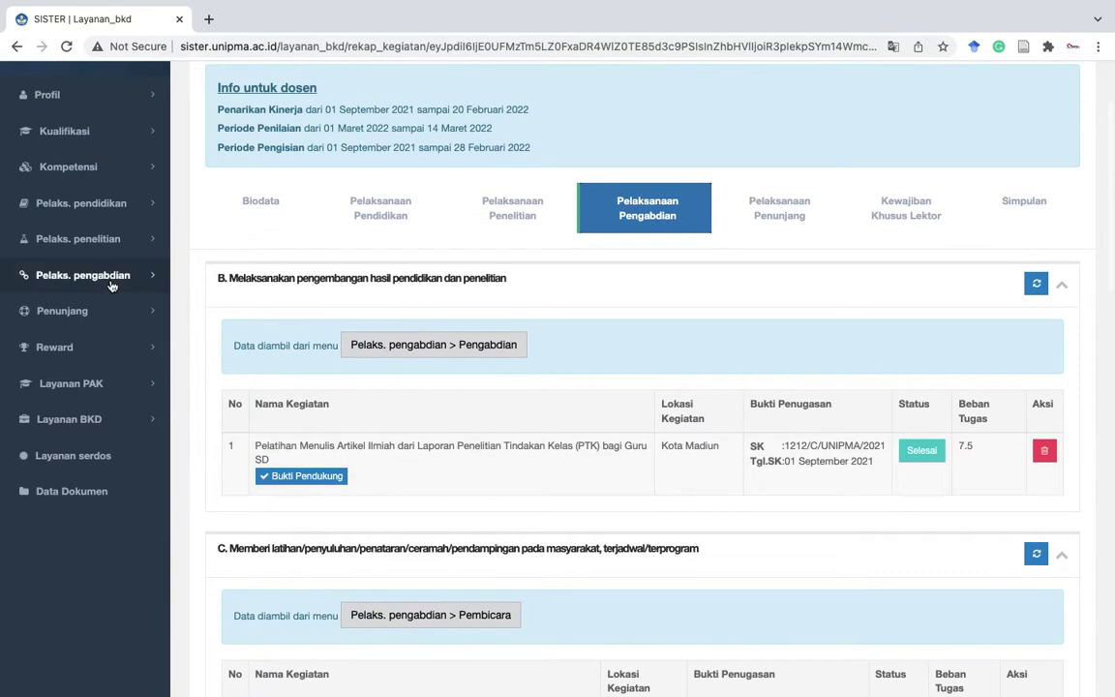
{"action": "left_click", "coordinate": [81, 278]}
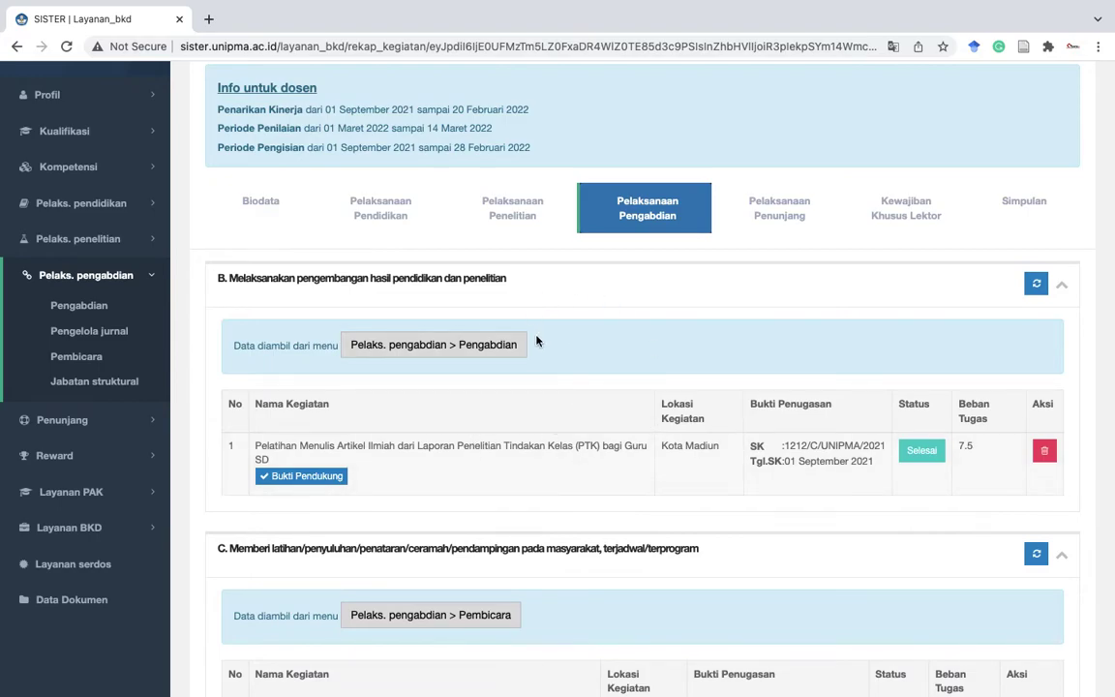
Open the Pelaksanaan Penunjang section, examine its supporting activity categories and expand the Penunjang options that supply them
{"action": "left_click", "coordinate": [763, 231]}
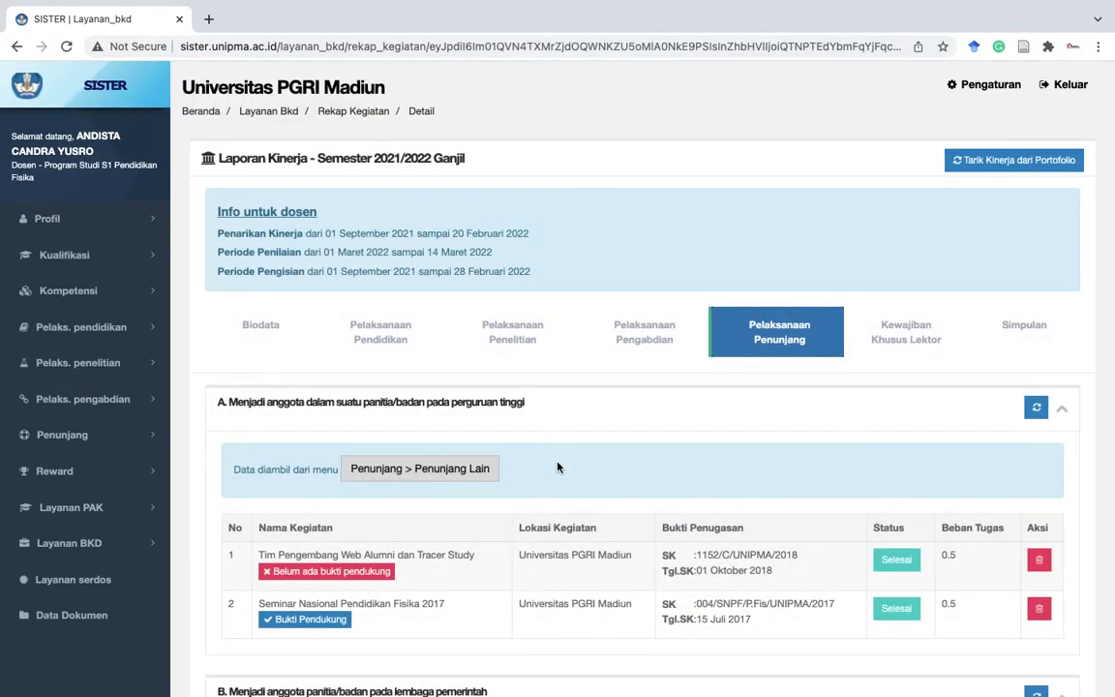
{"action": "scroll", "coordinate": [557, 468], "scroll_direction": "down", "scroll_amount": 6}
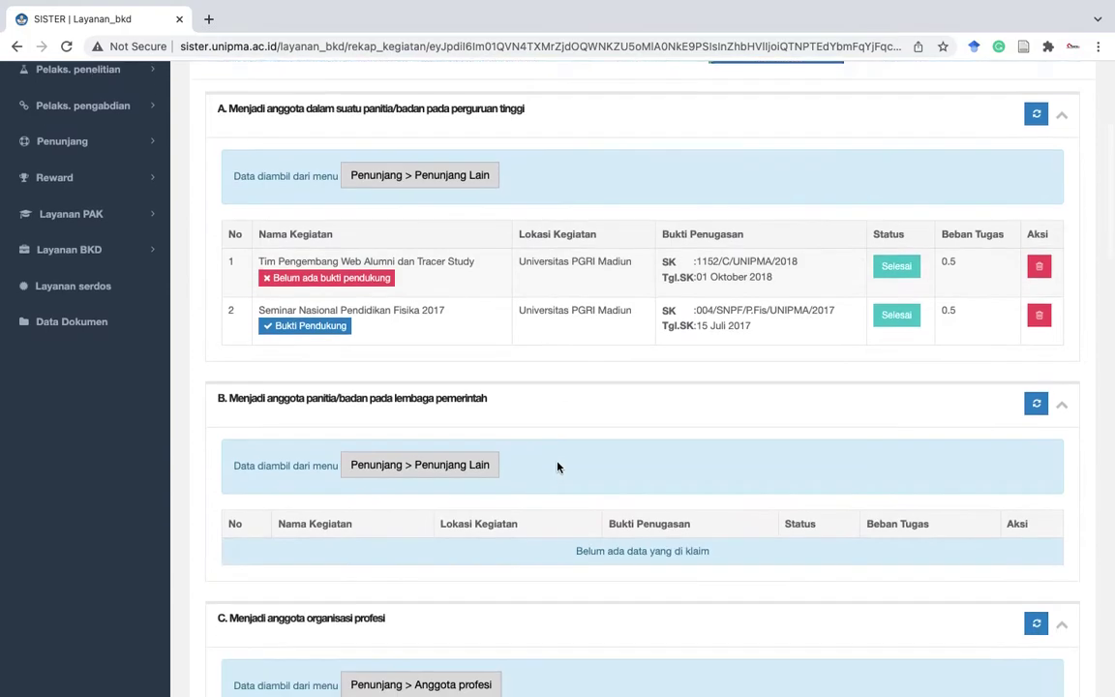
{"action": "scroll", "coordinate": [557, 468], "scroll_direction": "down", "scroll_amount": 5}
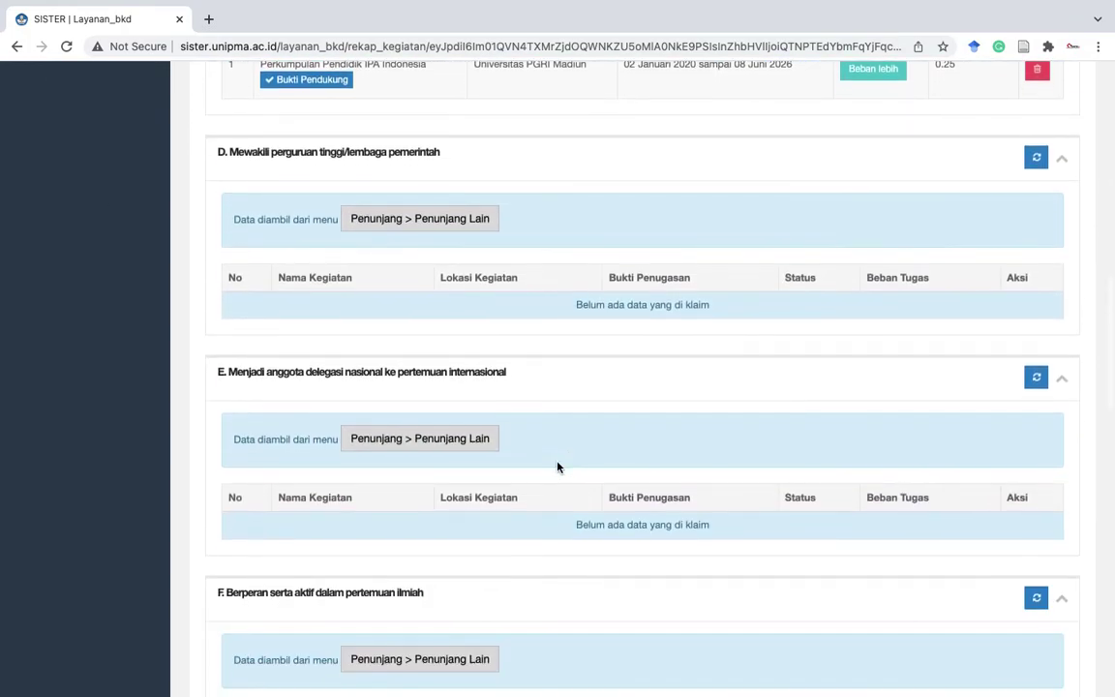
{"action": "scroll", "coordinate": [557, 468], "scroll_direction": "up", "scroll_amount": 4}
{"action": "scroll", "coordinate": [557, 467], "scroll_direction": "up", "scroll_amount": 6}
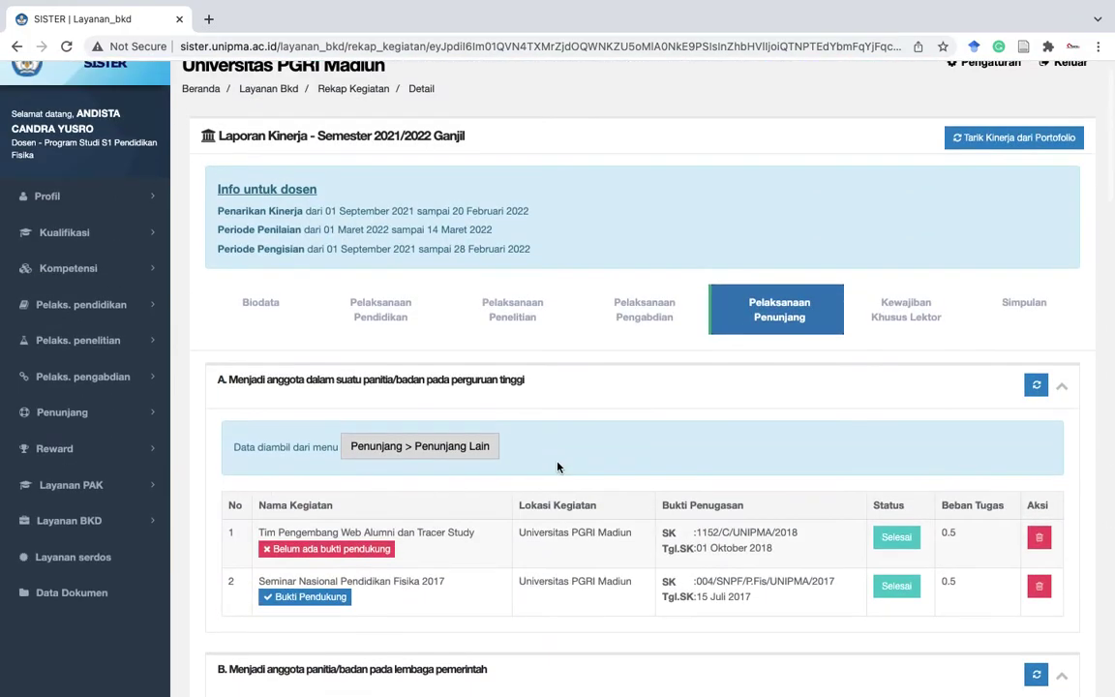
{"action": "left_click", "coordinate": [68, 414]}
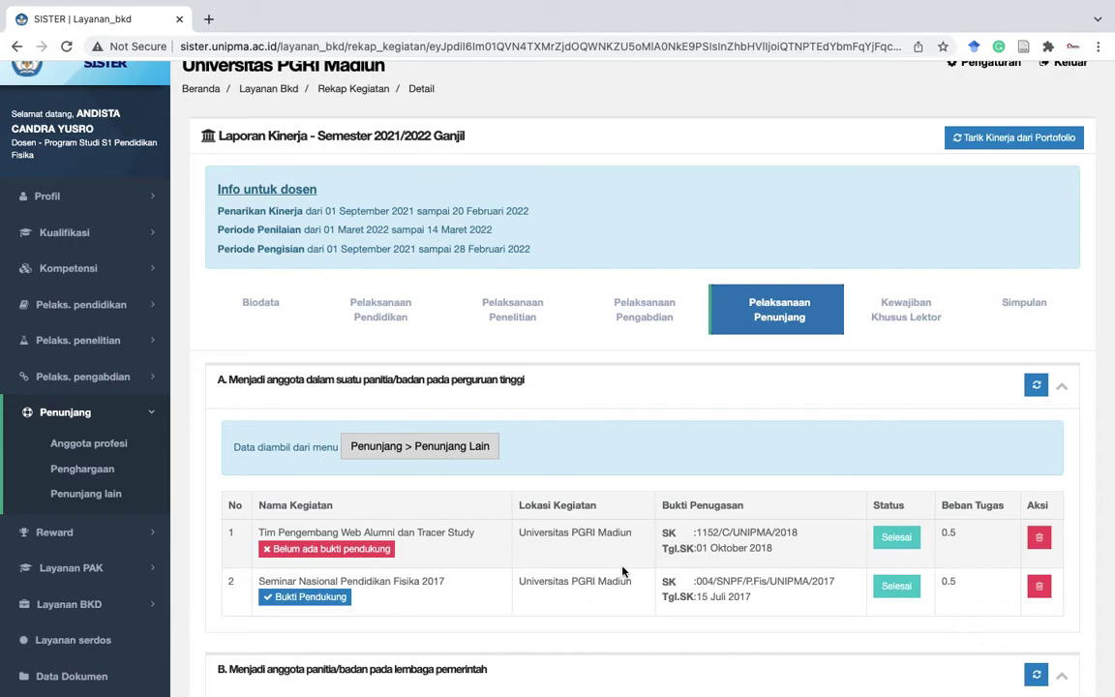
Delete the Tim Pengembang Web Alumni dan Tracer Study and Seminar Nasional Pendidikan Fisika 2017 activities from supporting category A
{"action": "scroll", "coordinate": [624, 572], "scroll_direction": "down", "scroll_amount": 2}
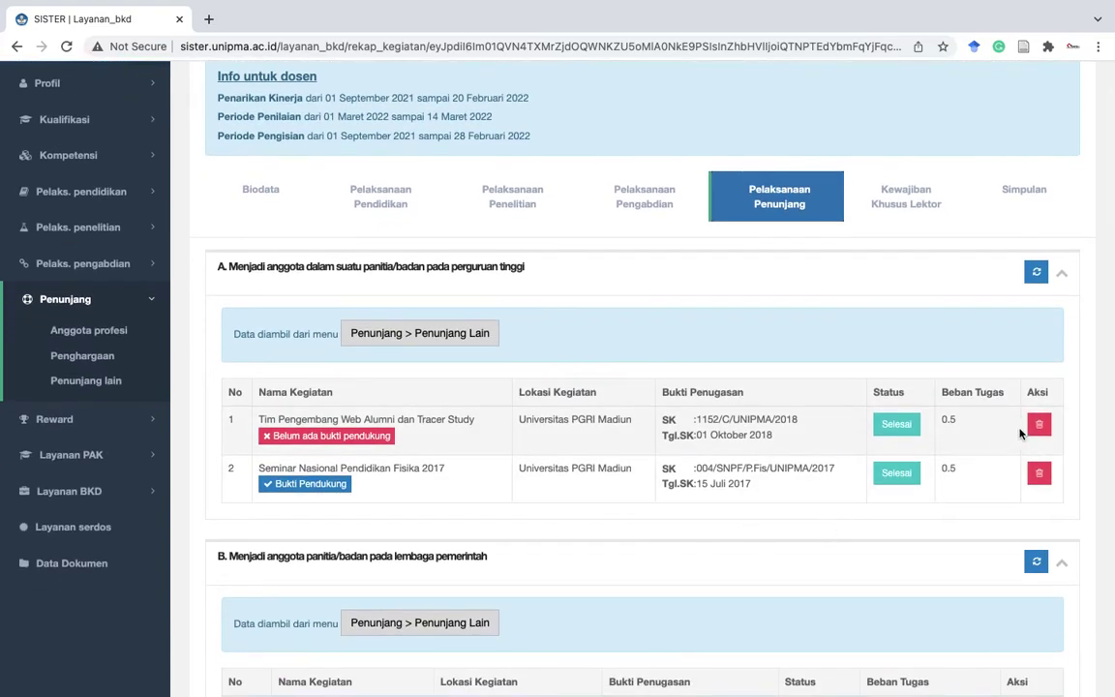
{"action": "left_click", "coordinate": [1039, 428]}
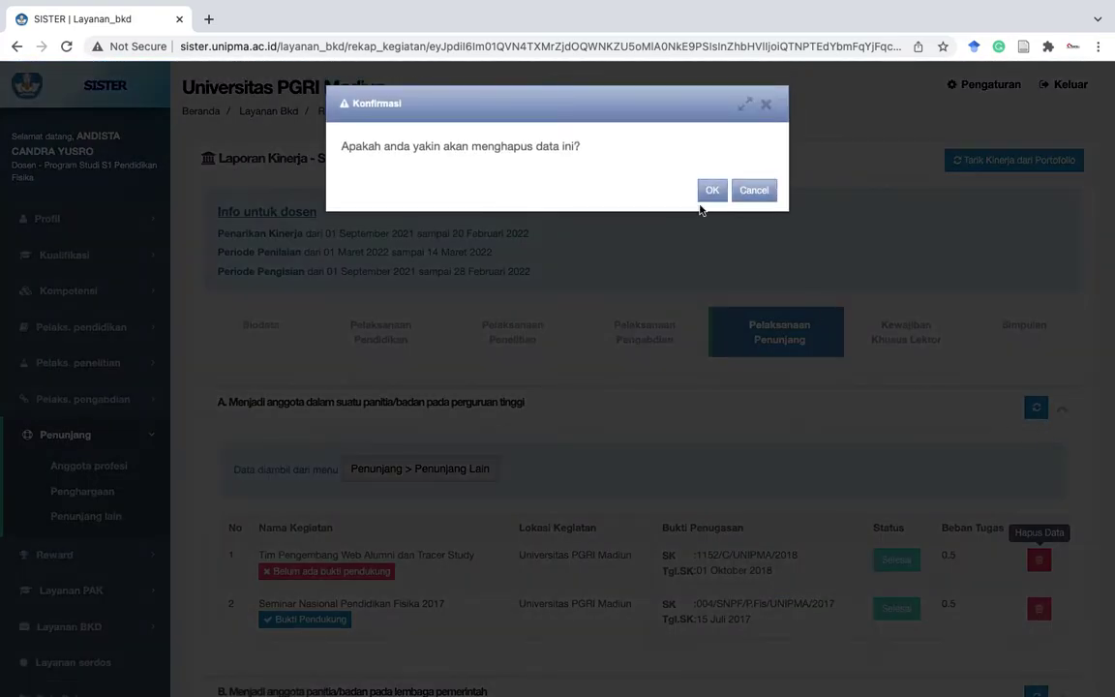
{"action": "left_click", "coordinate": [716, 193]}
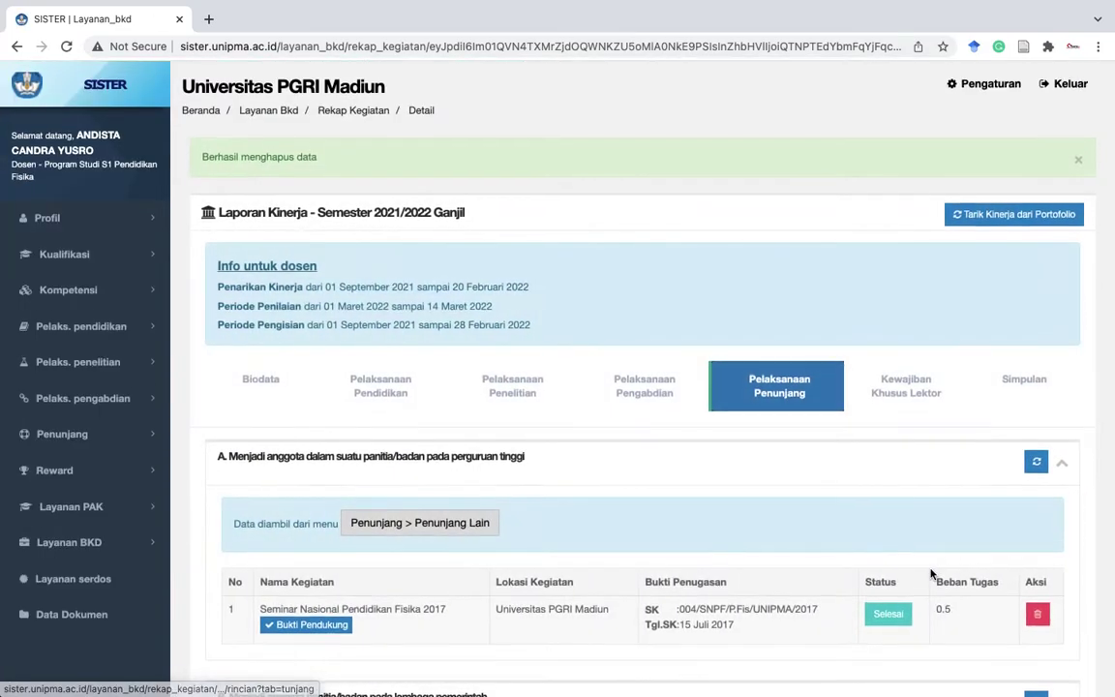
{"action": "scroll", "coordinate": [1019, 536], "scroll_direction": "down", "scroll_amount": 2}
{"action": "left_click", "coordinate": [1037, 504]}
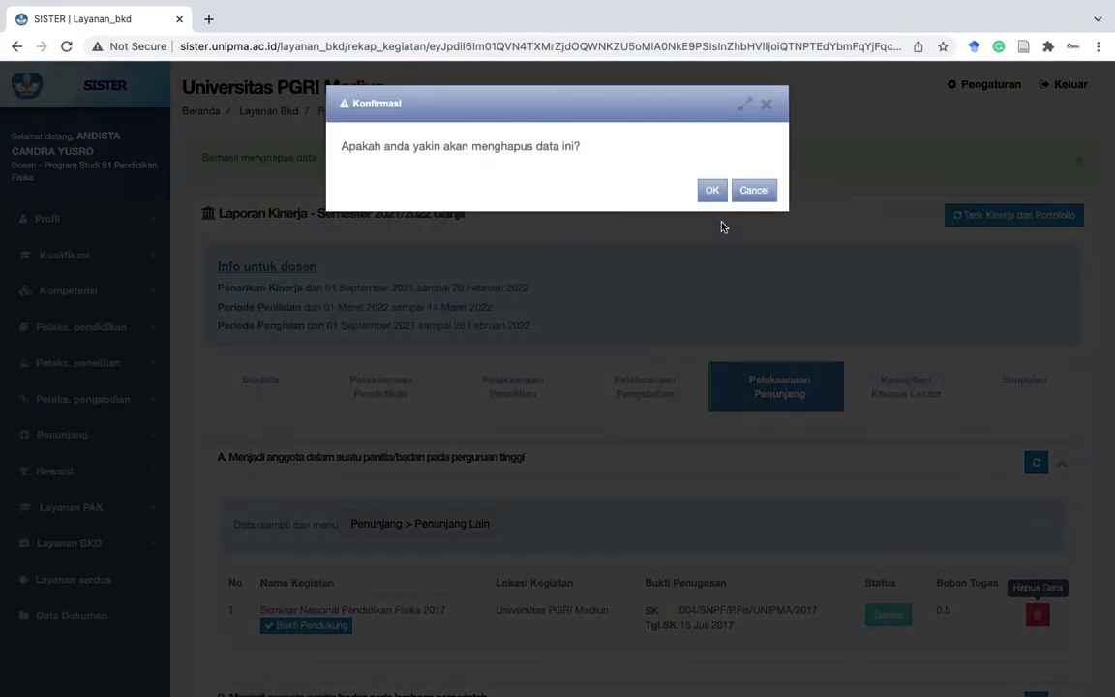
{"action": "left_click", "coordinate": [713, 198]}
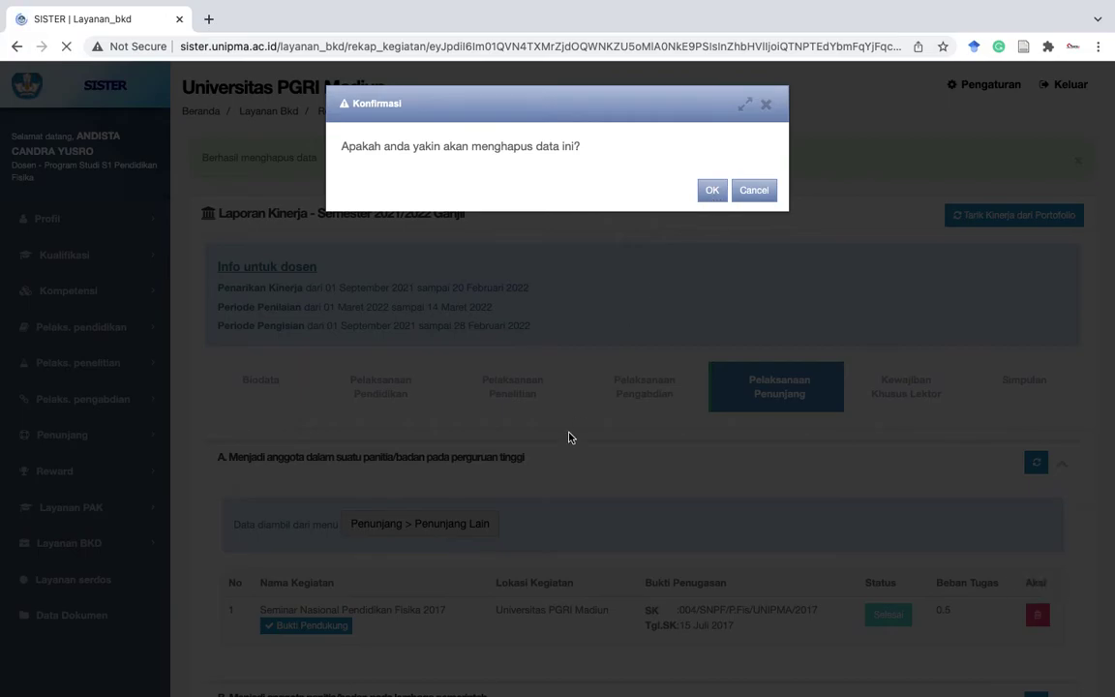
Delete the Annual Conference on Social Science and Humanities activity from category F, Berperan serta aktif dalam pertemuan ilmiah
{"action": "scroll", "coordinate": [569, 437], "scroll_direction": "down", "scroll_amount": 8}
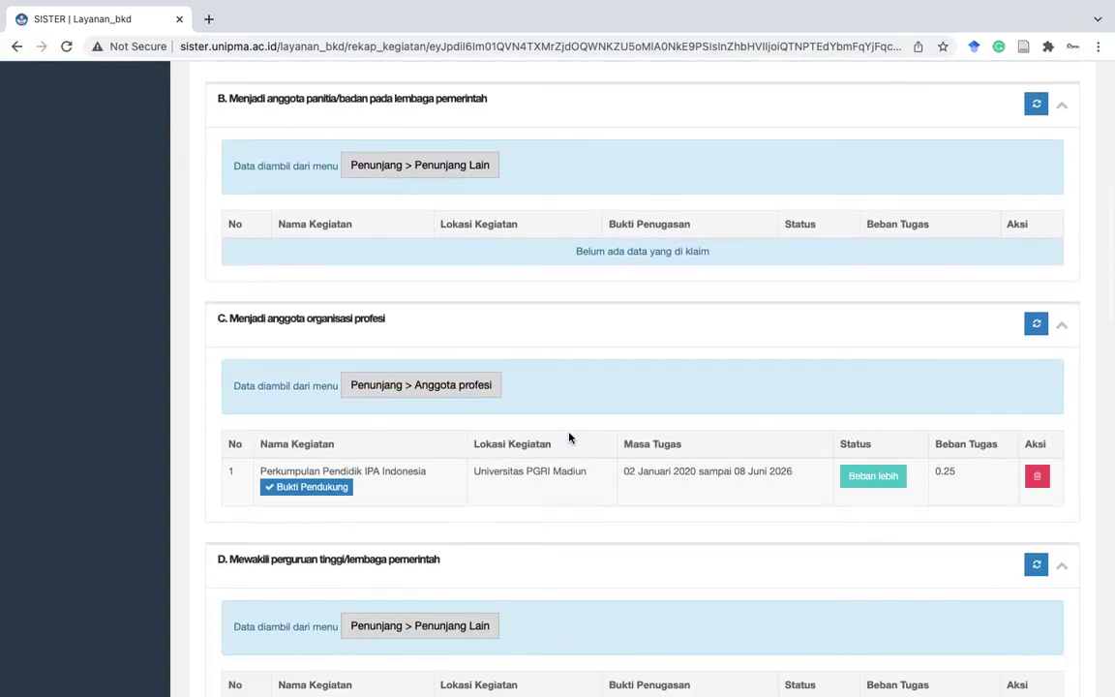
{"action": "scroll", "coordinate": [569, 437], "scroll_direction": "down", "scroll_amount": 5}
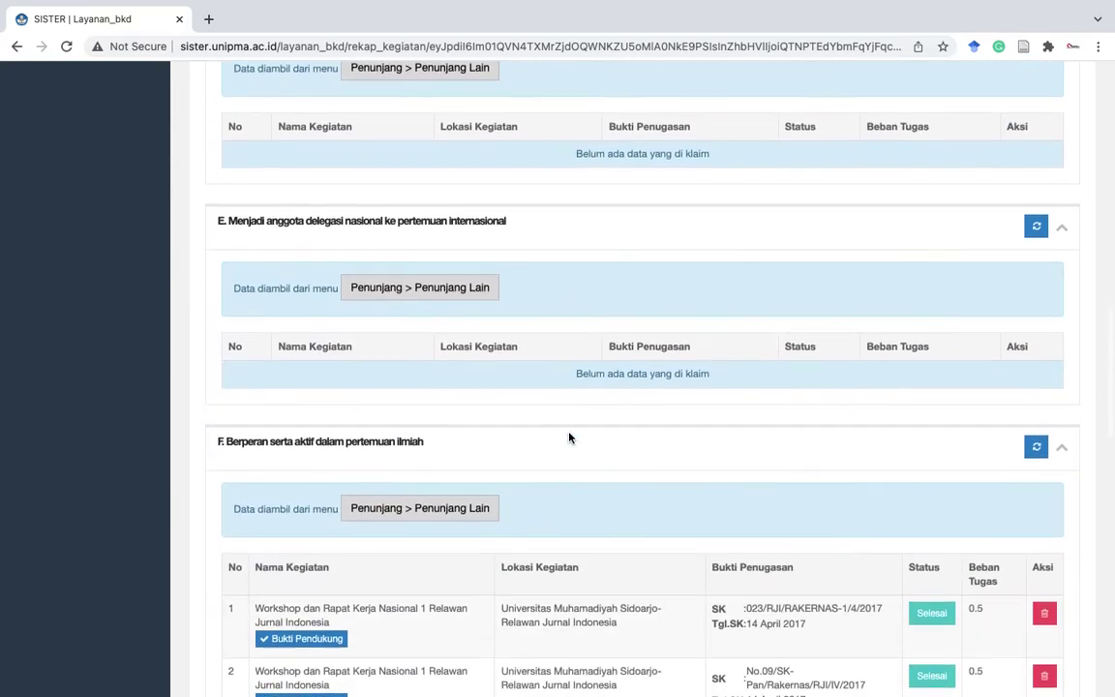
{"action": "scroll", "coordinate": [569, 437], "scroll_direction": "down", "scroll_amount": 2}
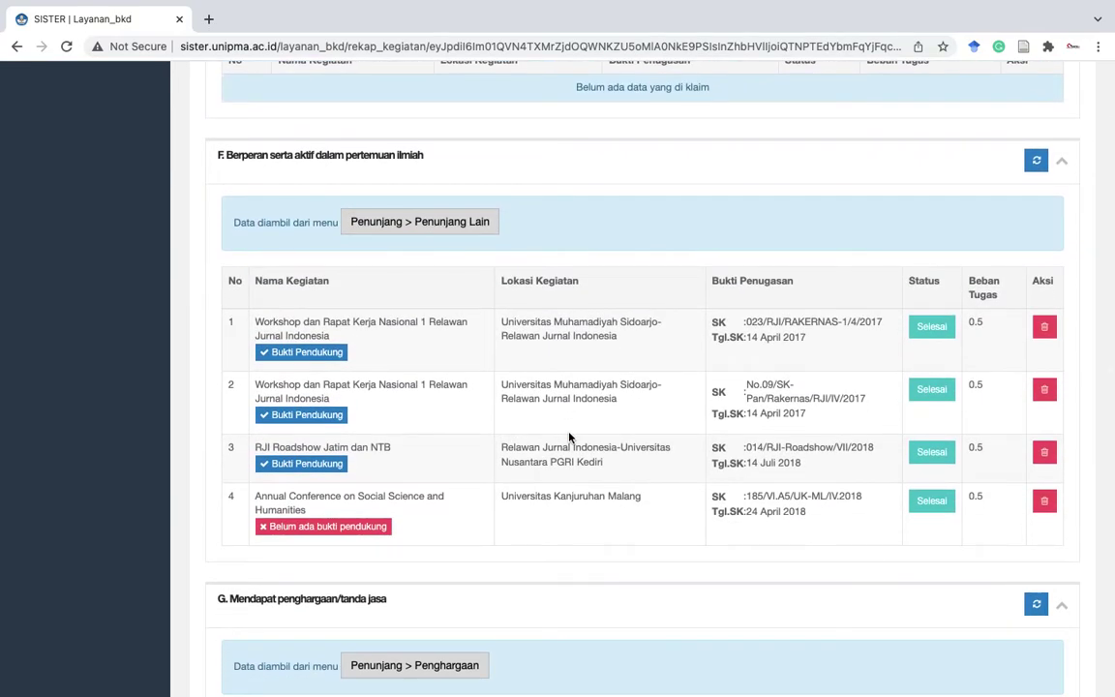
{"action": "left_click", "coordinate": [1044, 500]}
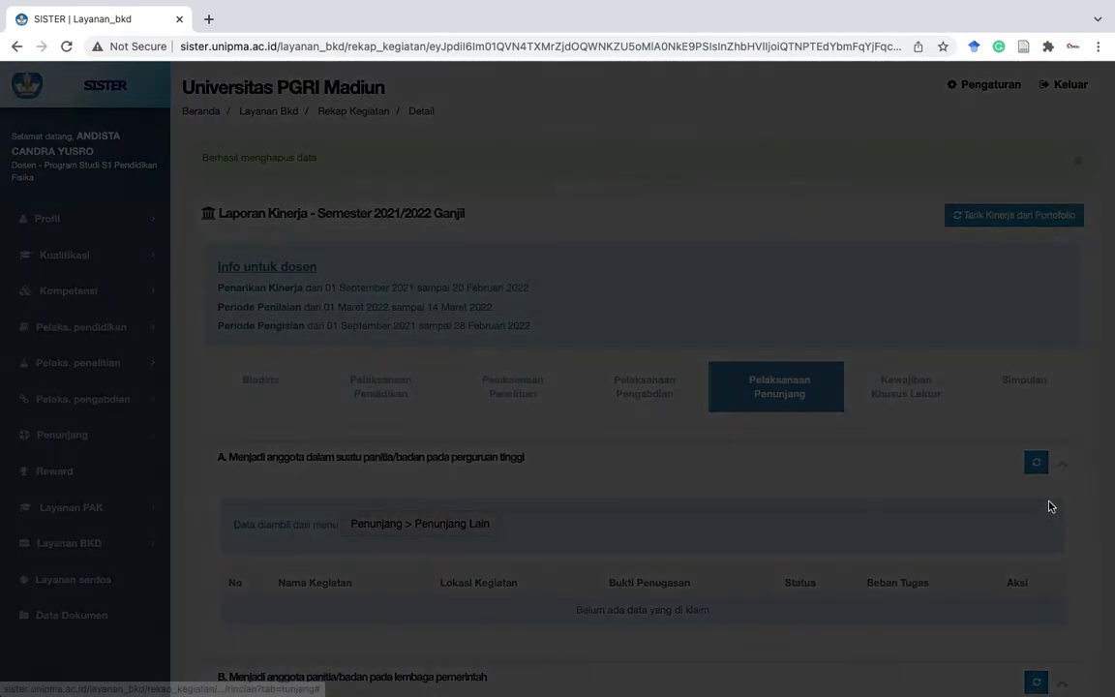
{"action": "left_click", "coordinate": [712, 195]}
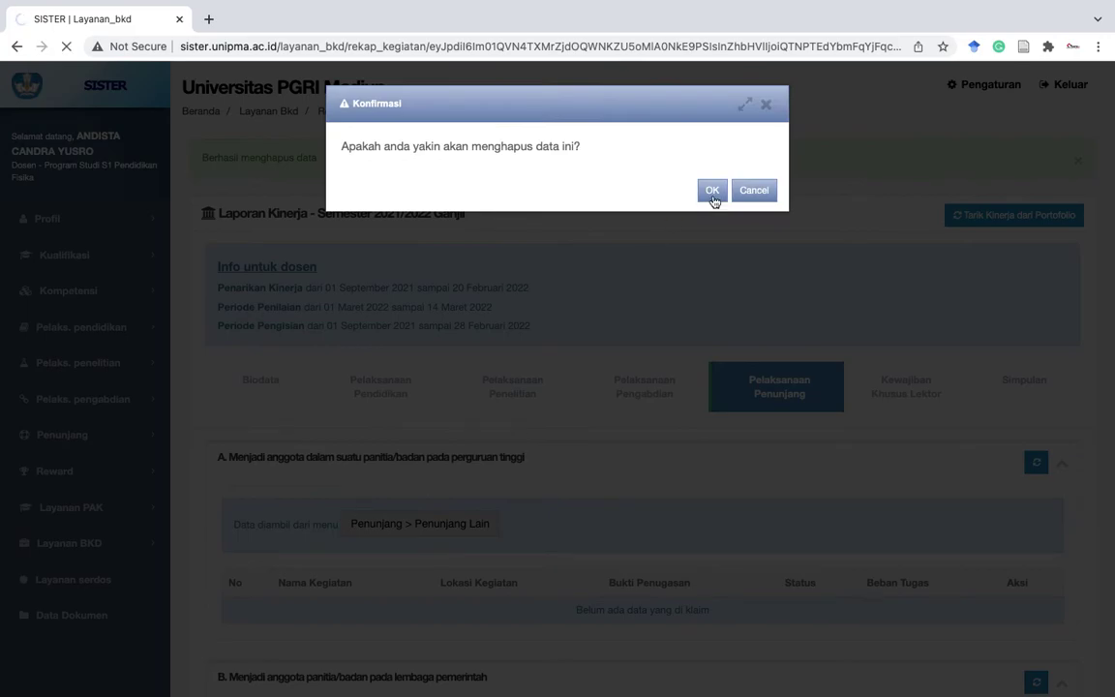
Delete the RJI Roadshow Jatim dan NTB activity from category F of the supporting activities
{"action": "scroll", "coordinate": [900, 560], "scroll_direction": "down", "scroll_amount": 10}
{"action": "scroll", "coordinate": [900, 559], "scroll_direction": "down", "scroll_amount": 8}
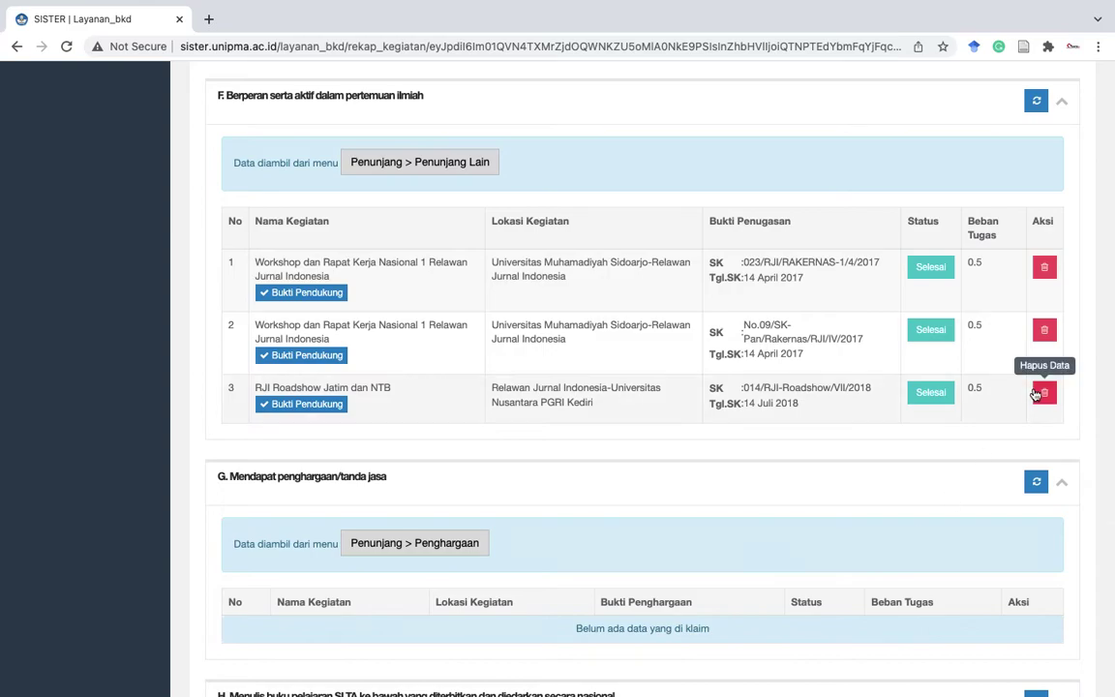
{"action": "left_click", "coordinate": [1033, 393]}
{"action": "left_click", "coordinate": [710, 191]}
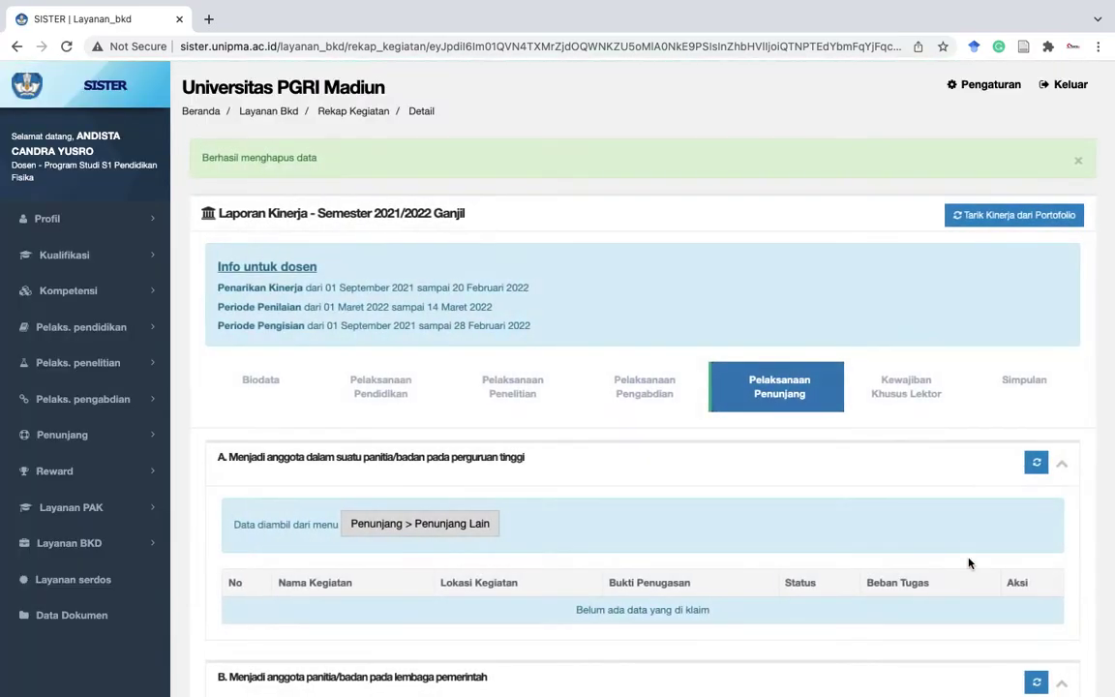
Delete both Workshop dan Rapat Kerja Nasional 1 Relawan Jurnal Indonesia entries from category F of the supporting activities
{"action": "scroll", "coordinate": [969, 562], "scroll_direction": "down", "scroll_amount": 15}
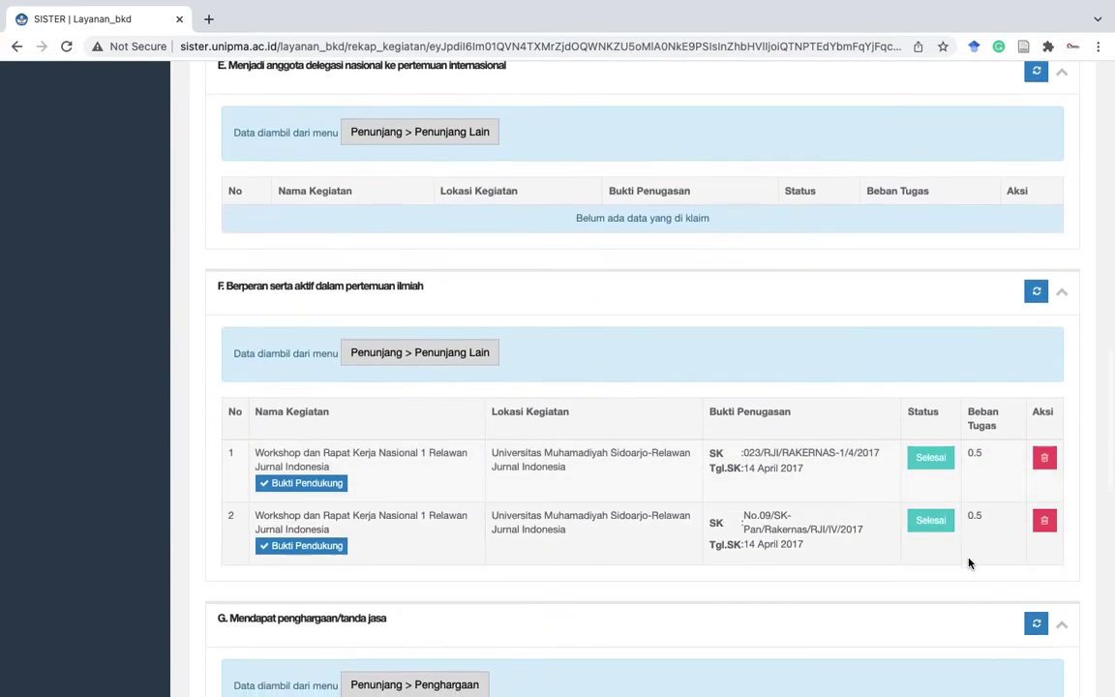
{"action": "left_click", "coordinate": [1043, 525]}
{"action": "left_click", "coordinate": [711, 191]}
{"action": "scroll", "coordinate": [635, 498], "scroll_direction": "down", "scroll_amount": 15}
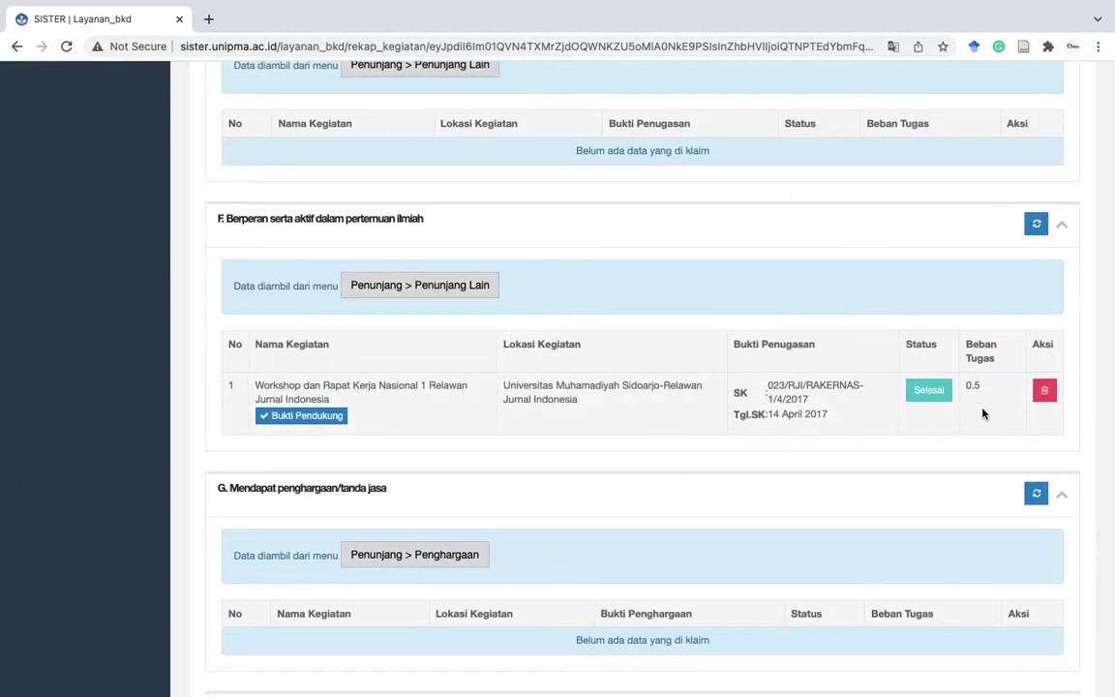
{"action": "left_click", "coordinate": [1044, 391]}
{"action": "left_click", "coordinate": [711, 189]}
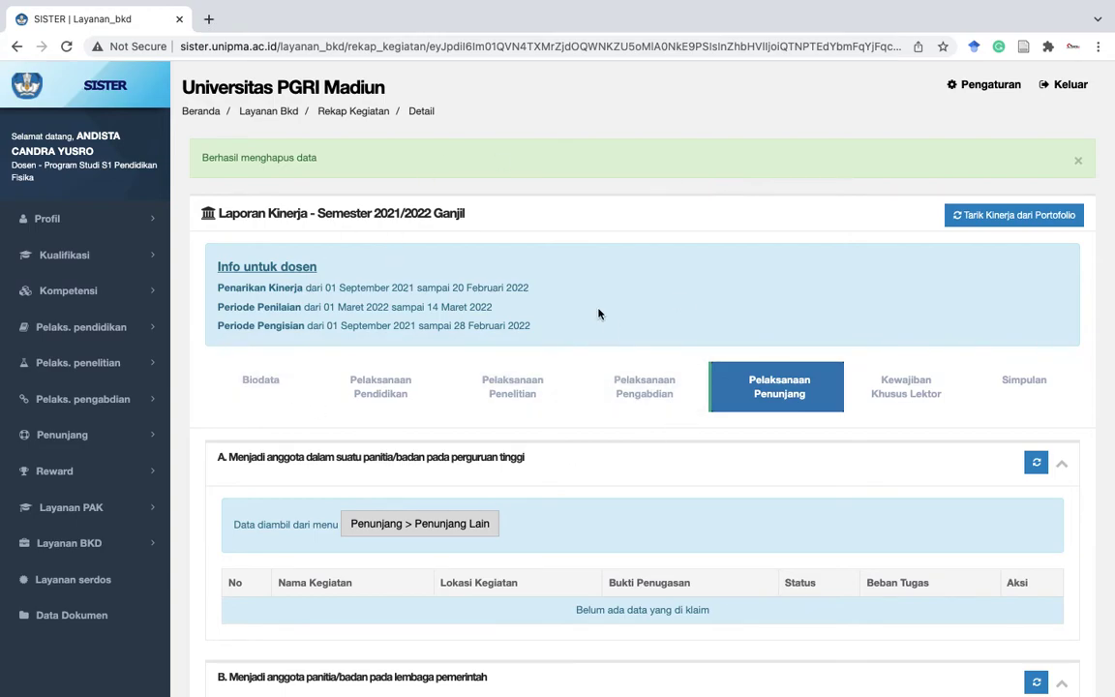
Open the Simpulan section and review the Kewajiban BKD summary of credits and fulfilment status per performance type
{"action": "left_click", "coordinate": [1030, 380]}
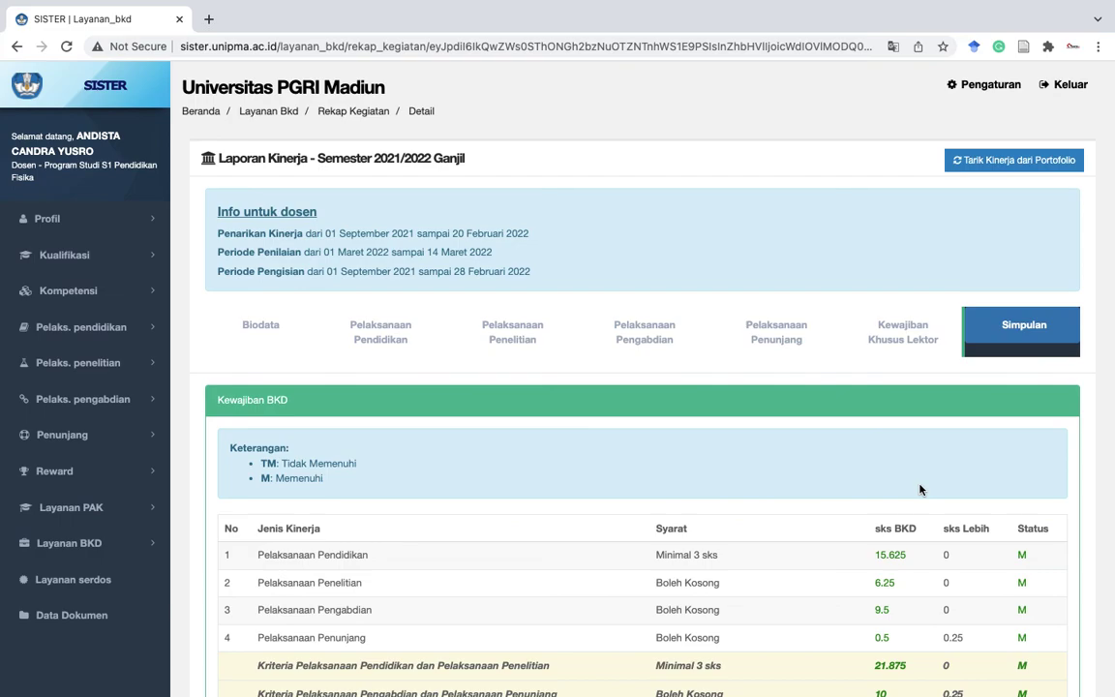
{"action": "mouse_move", "coordinate": [847, 10]}
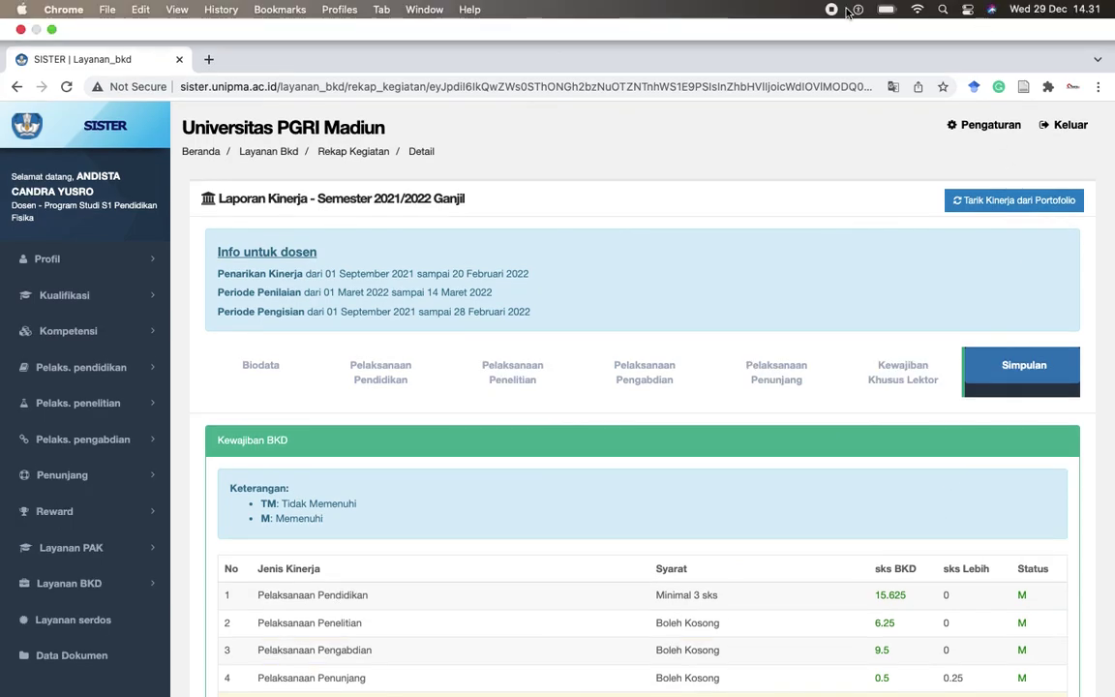